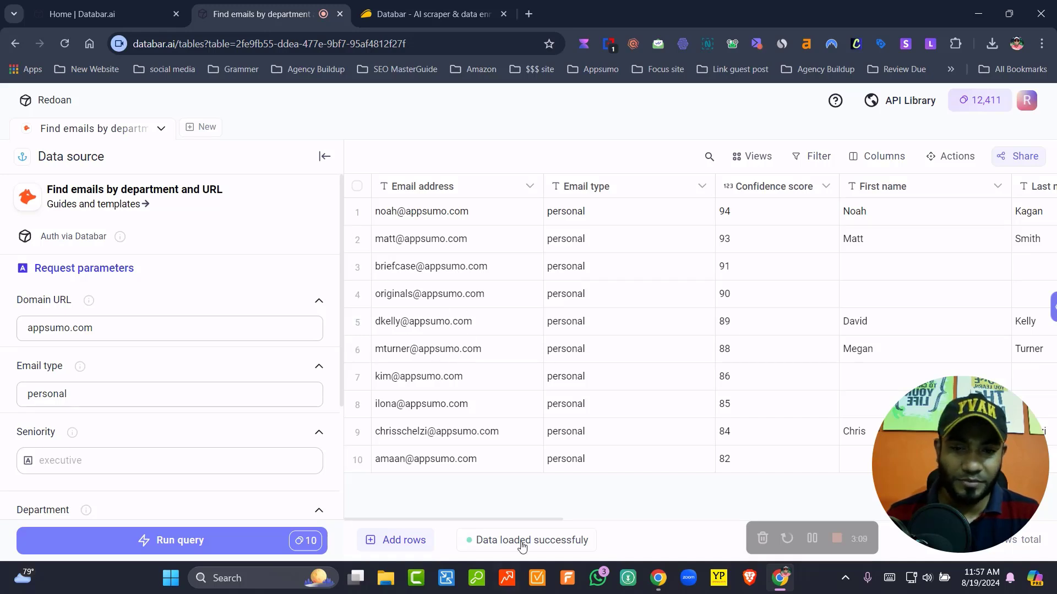
Step: Look through the email-finder results and the Google Maps scraper's table of New York lawyers with addresses and phone numbers
{"action": "scroll", "coordinate": [230, 447], "scroll_direction": "down", "scroll_amount": 3}
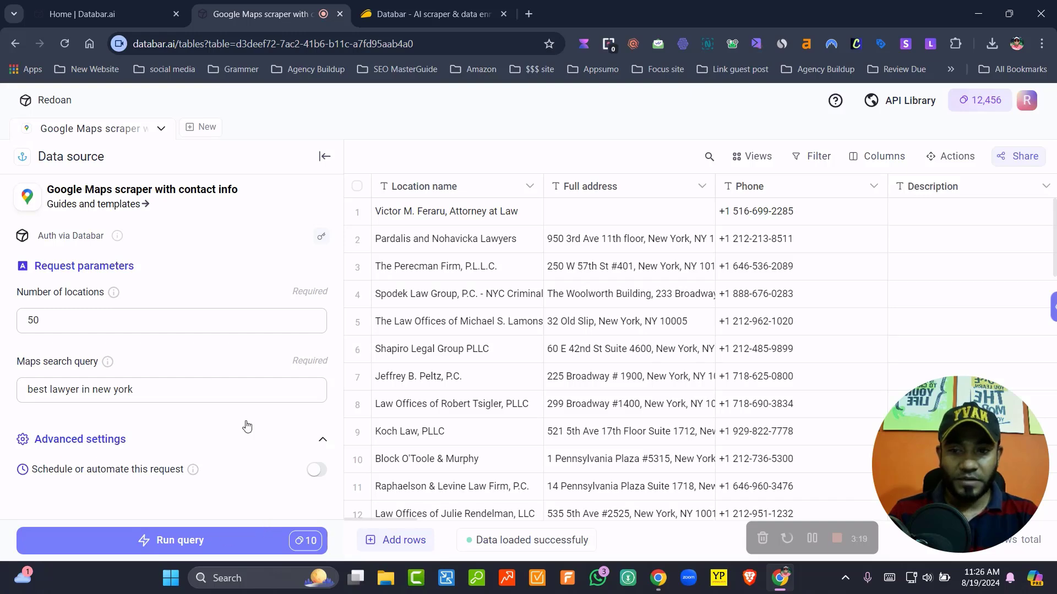
{"action": "scroll", "coordinate": [513, 300], "scroll_direction": "down", "scroll_amount": 13}
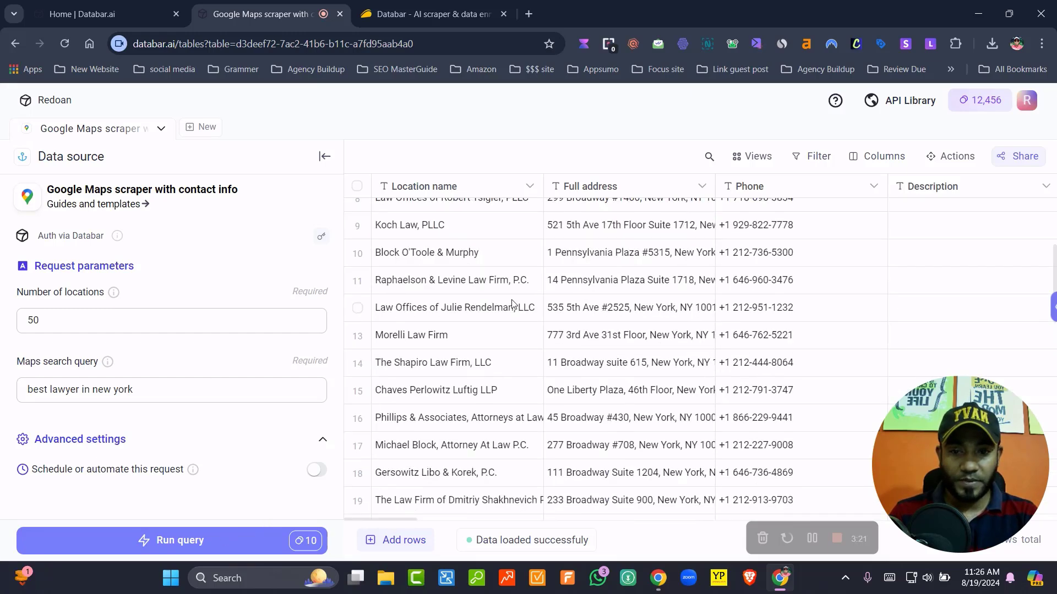
{"action": "scroll", "coordinate": [512, 304], "scroll_direction": "down", "scroll_amount": 6}
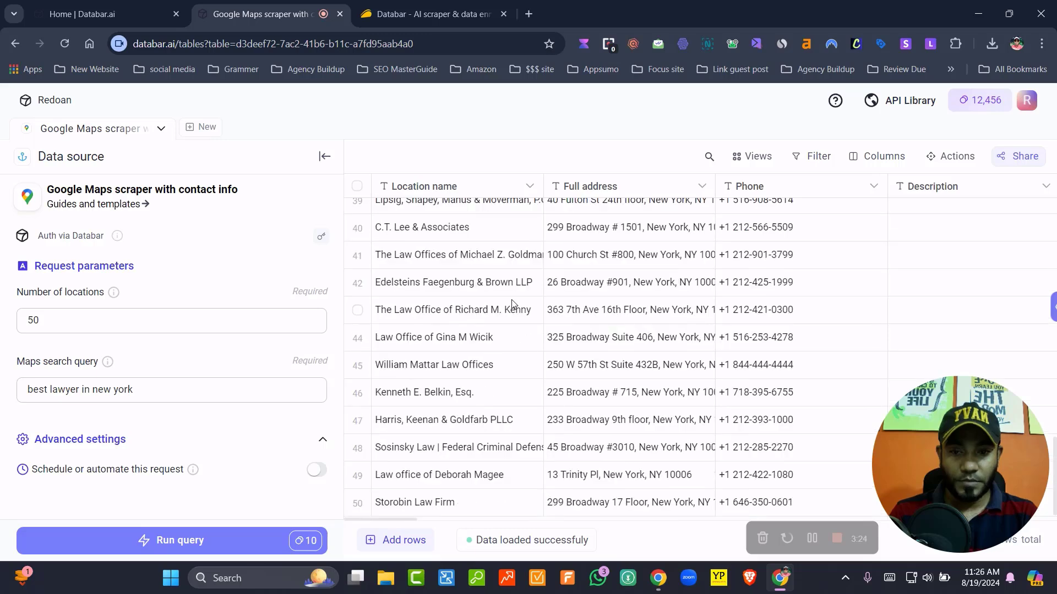
{"action": "scroll", "coordinate": [463, 501], "scroll_direction": "up", "scroll_amount": 4}
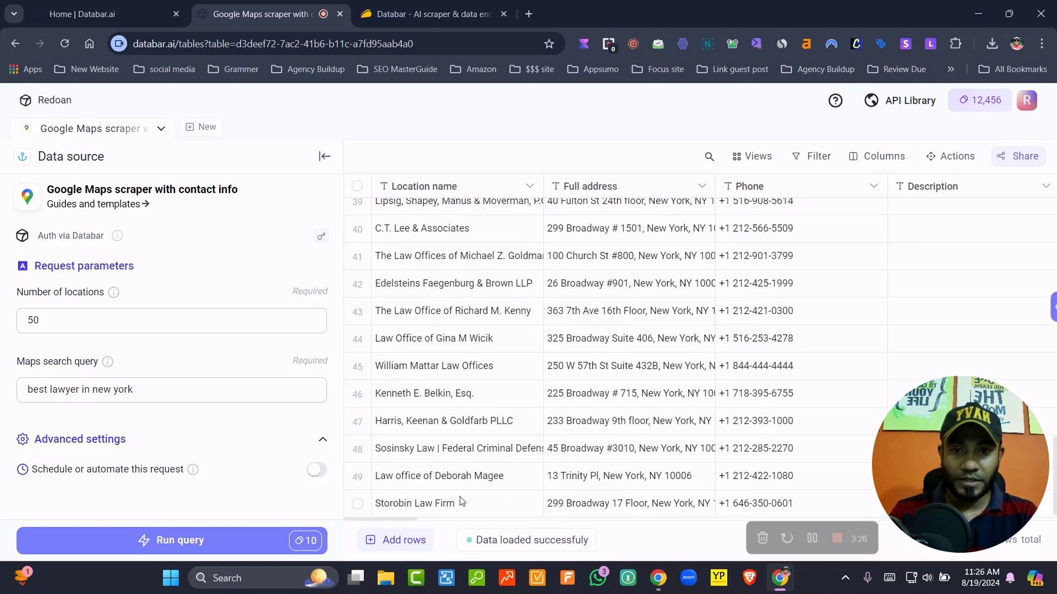
{"action": "scroll", "coordinate": [462, 454], "scroll_direction": "up", "scroll_amount": 10}
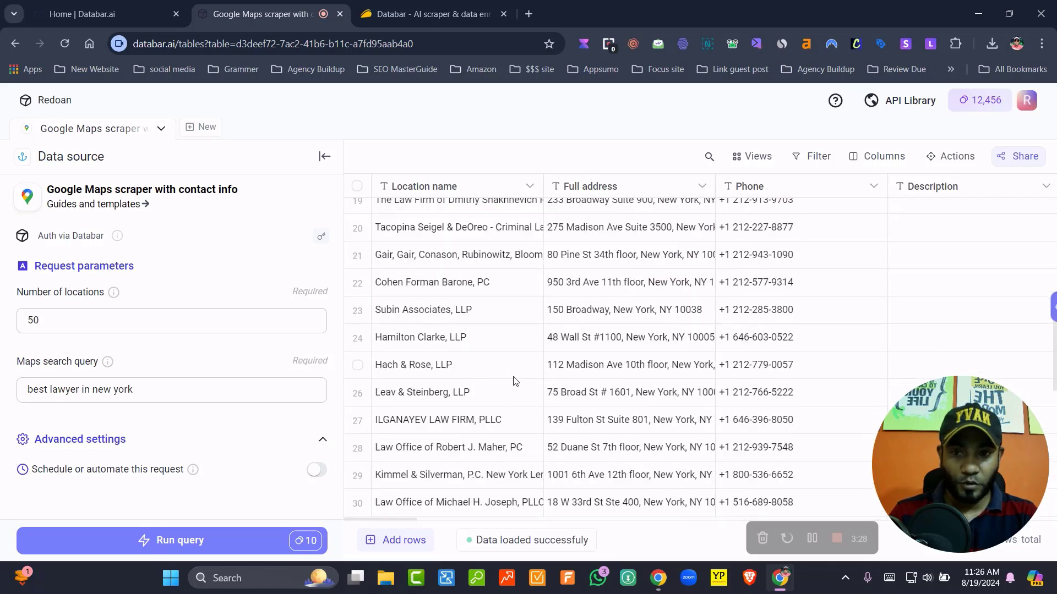
{"action": "scroll", "coordinate": [517, 381], "scroll_direction": "up", "scroll_amount": 5}
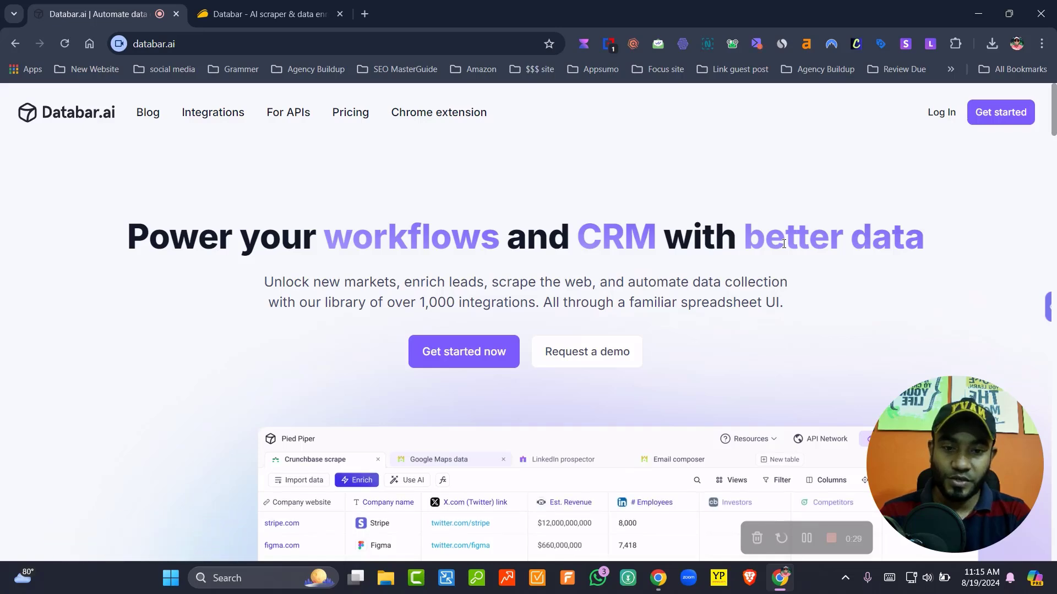
Step: Review the Databar homepage, including its product preview, company statistics and the use-case cards such as Sales & marketing and Web scraping
{"action": "scroll", "coordinate": [650, 217], "scroll_direction": "down", "scroll_amount": 5}
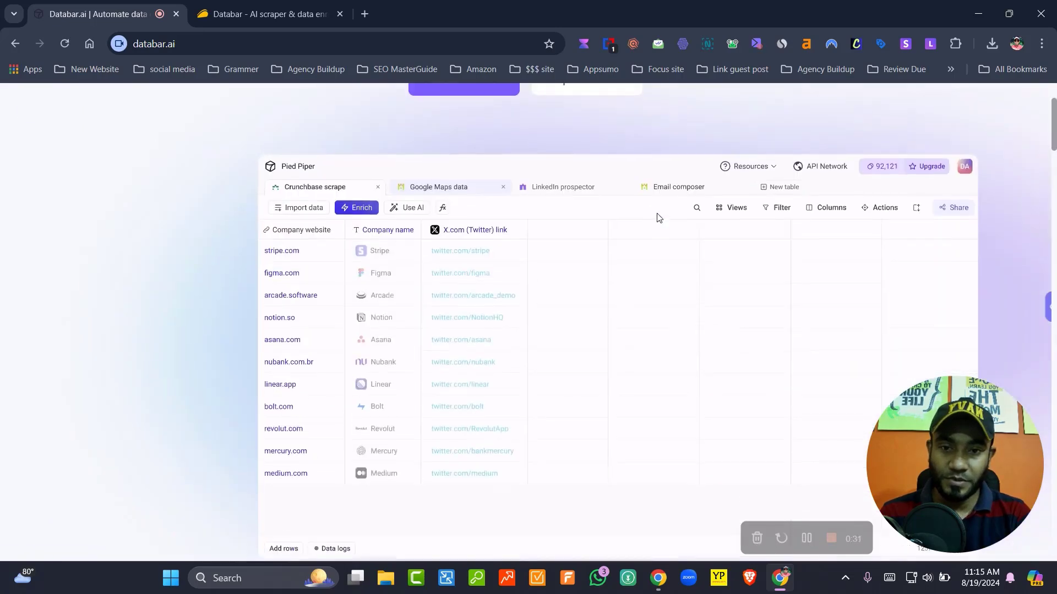
{"action": "scroll", "coordinate": [663, 216], "scroll_direction": "down", "scroll_amount": 12}
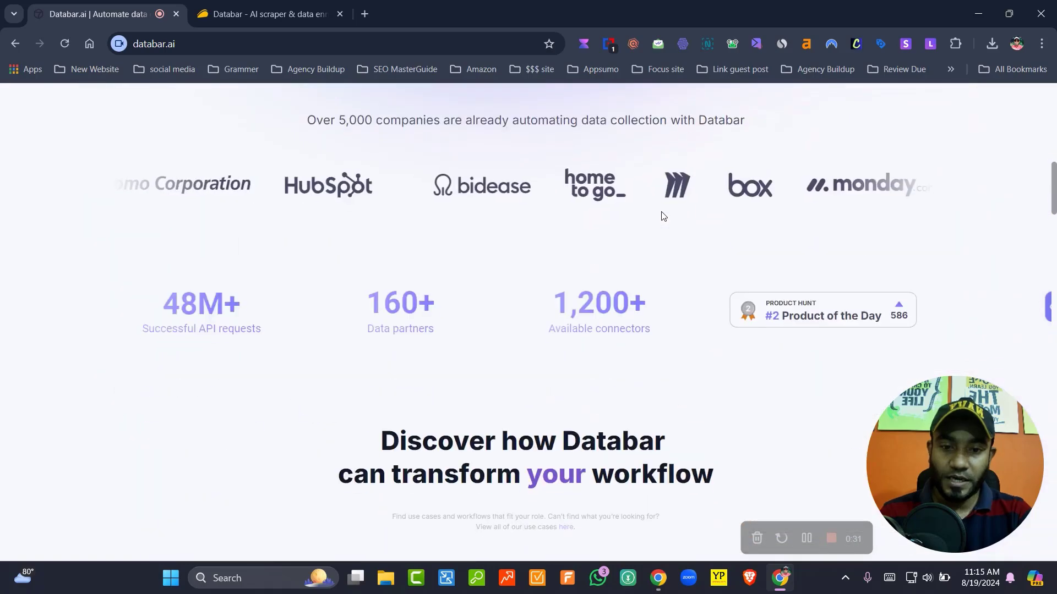
{"action": "scroll", "coordinate": [663, 215], "scroll_direction": "down", "scroll_amount": 5}
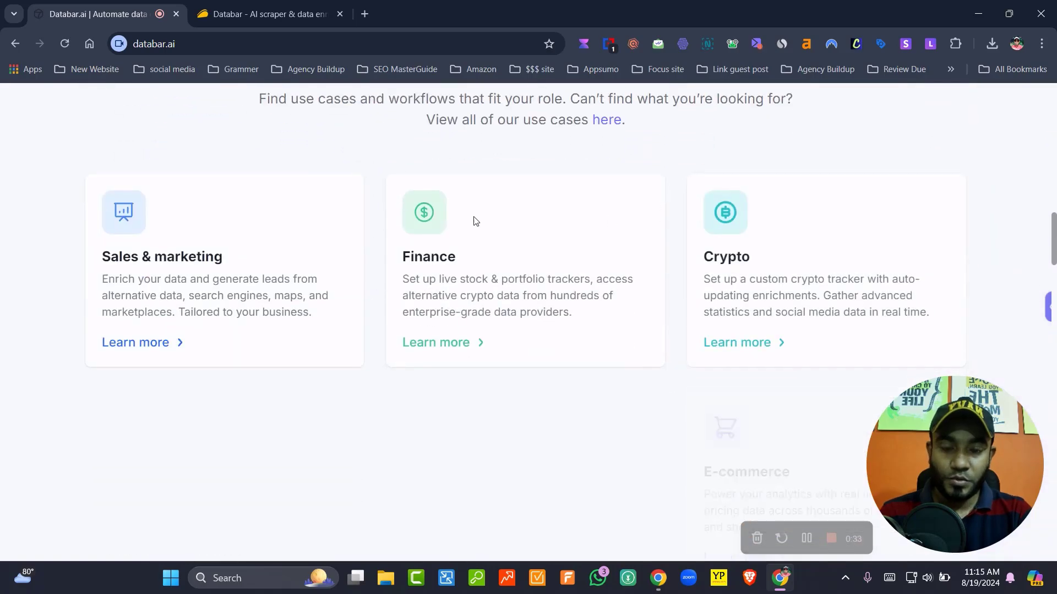
{"action": "scroll", "coordinate": [478, 190], "scroll_direction": "down", "scroll_amount": 2}
{"action": "scroll", "coordinate": [502, 242], "scroll_direction": "up", "scroll_amount": 1}
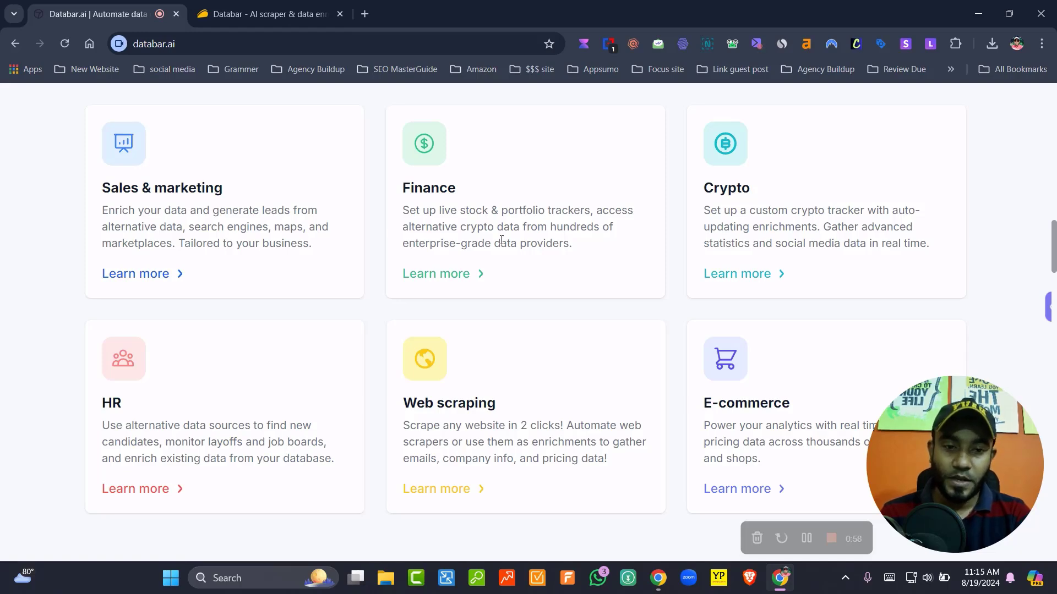
{"action": "scroll", "coordinate": [455, 241], "scroll_direction": "down", "scroll_amount": 4}
{"action": "scroll", "coordinate": [462, 214], "scroll_direction": "down", "scroll_amount": 3}
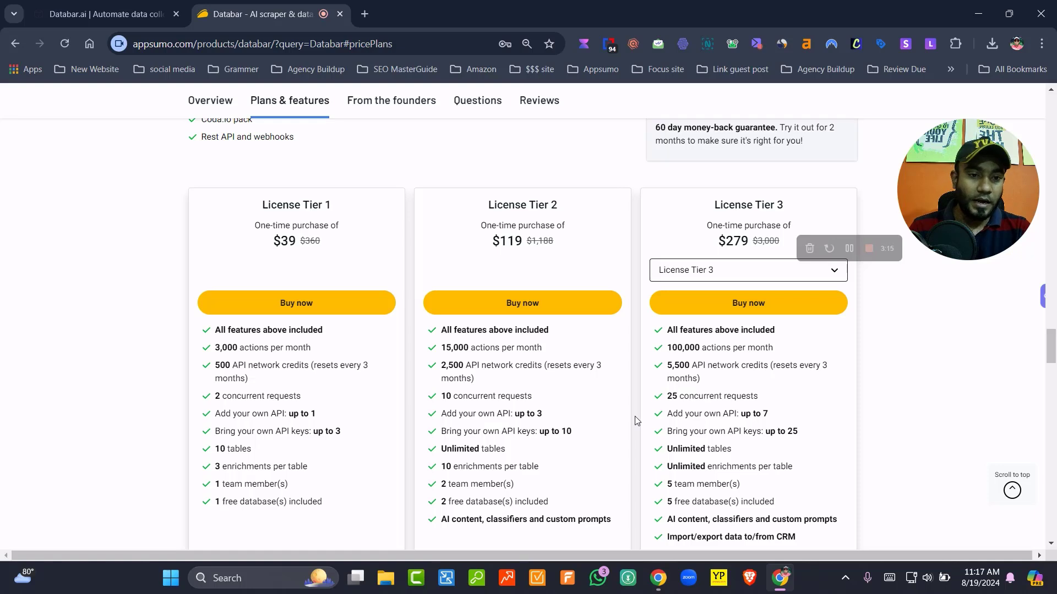
Step: Select License Tier 4 among Databar's AppSumo plans in place of License Tier 3
{"action": "left_click", "coordinate": [686, 269]}
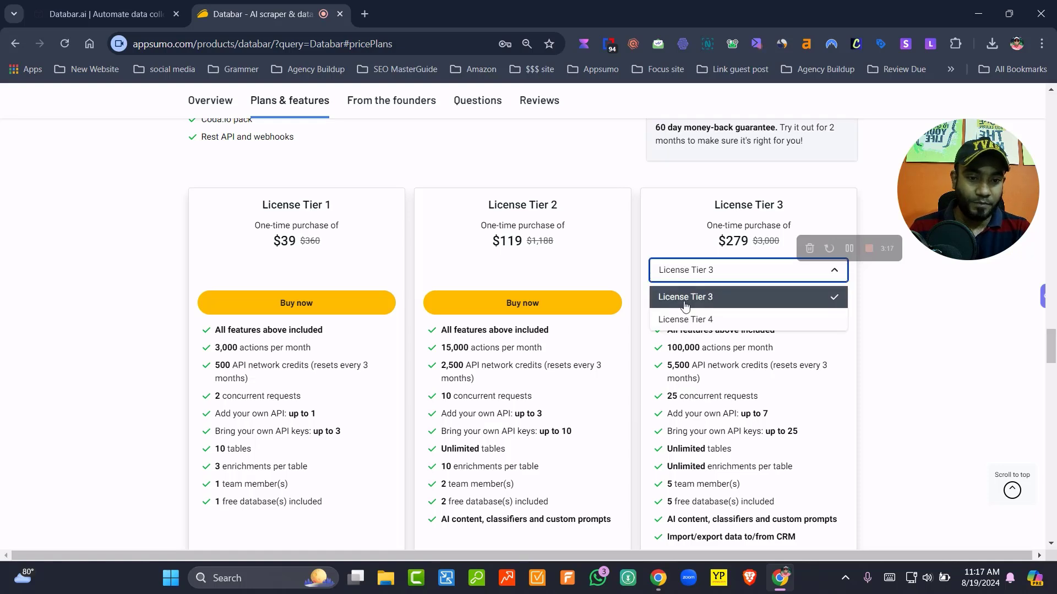
{"action": "left_click", "coordinate": [685, 324]}
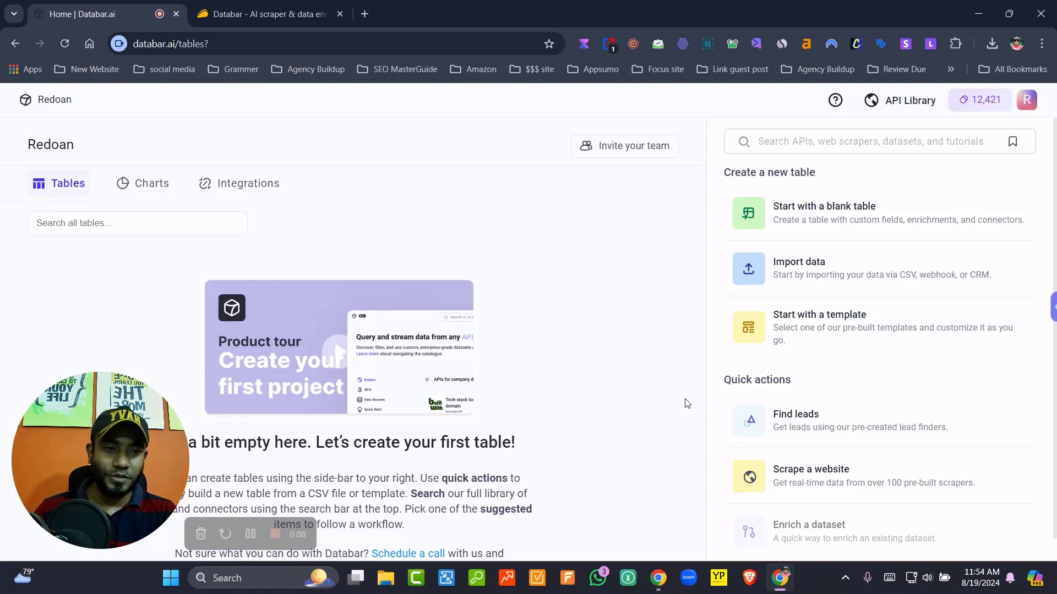
Step: Browse the Find leads quick action's available sources and open the Find emails by department and URL connector
{"action": "left_click", "coordinate": [821, 436]}
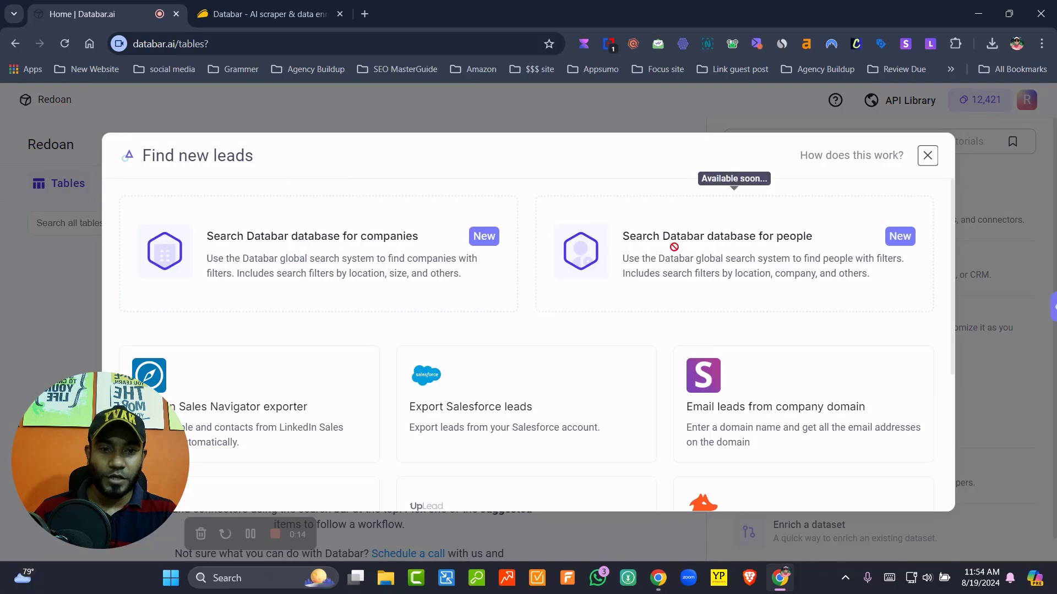
{"action": "scroll", "coordinate": [738, 266], "scroll_direction": "down", "scroll_amount": 3}
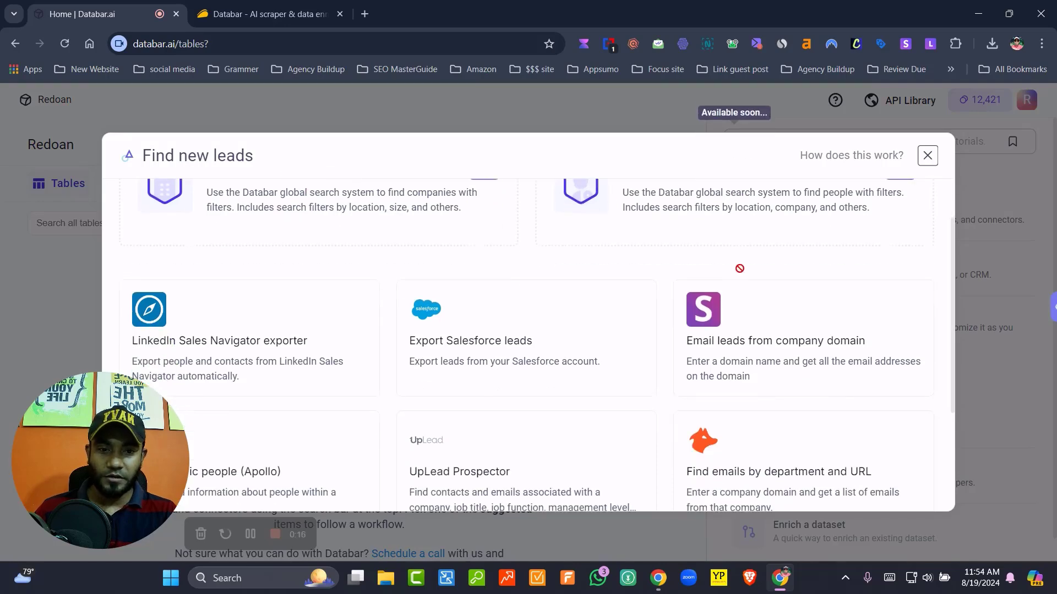
{"action": "scroll", "coordinate": [744, 315], "scroll_direction": "up", "scroll_amount": 3}
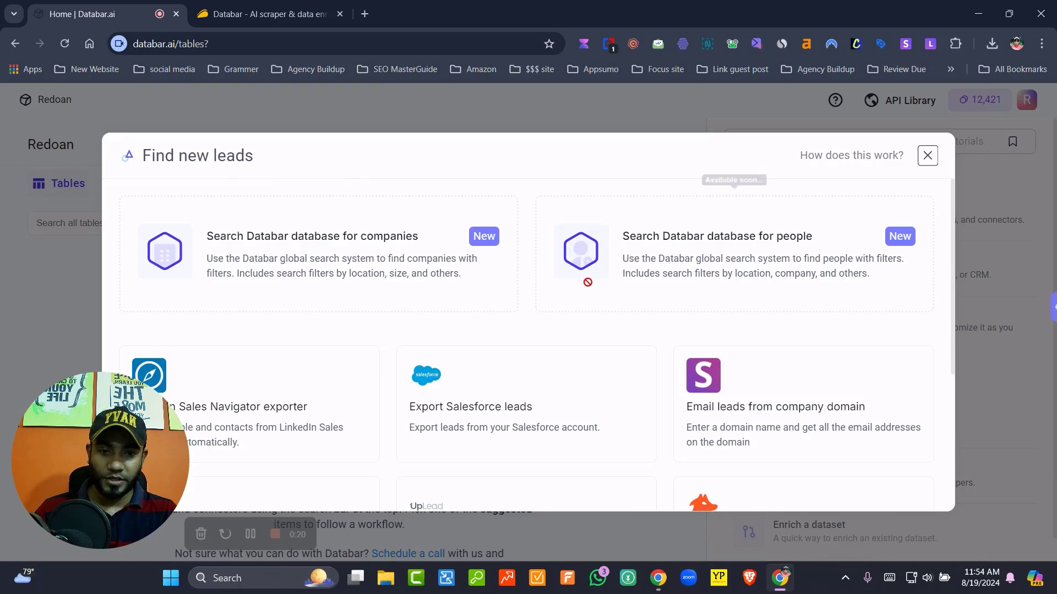
{"action": "scroll", "coordinate": [672, 320], "scroll_direction": "down", "scroll_amount": 3}
{"action": "scroll", "coordinate": [672, 320], "scroll_direction": "down", "scroll_amount": 2}
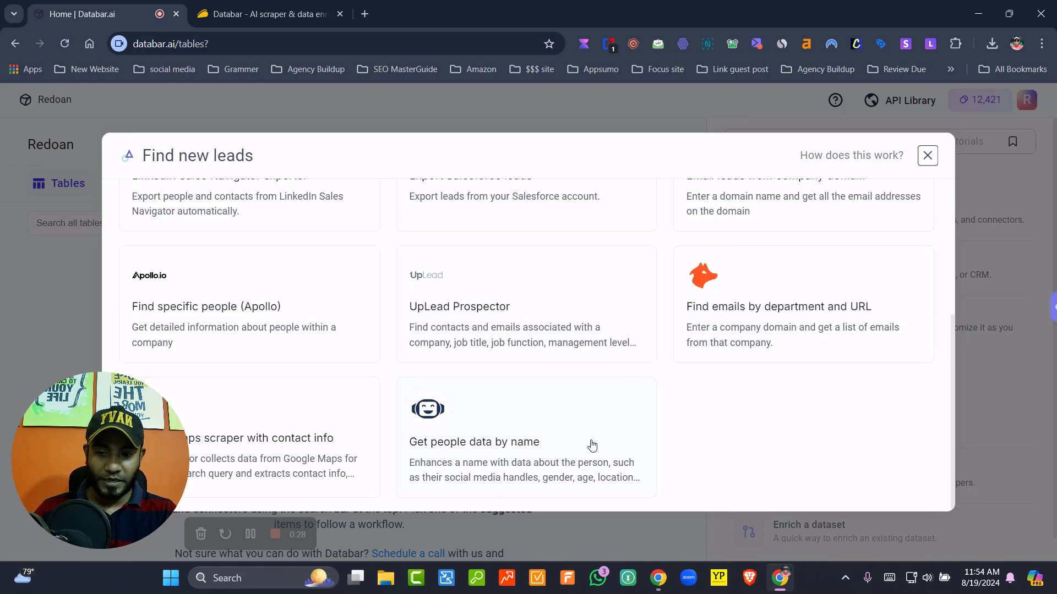
{"action": "scroll", "coordinate": [266, 457], "scroll_direction": "up", "scroll_amount": 2}
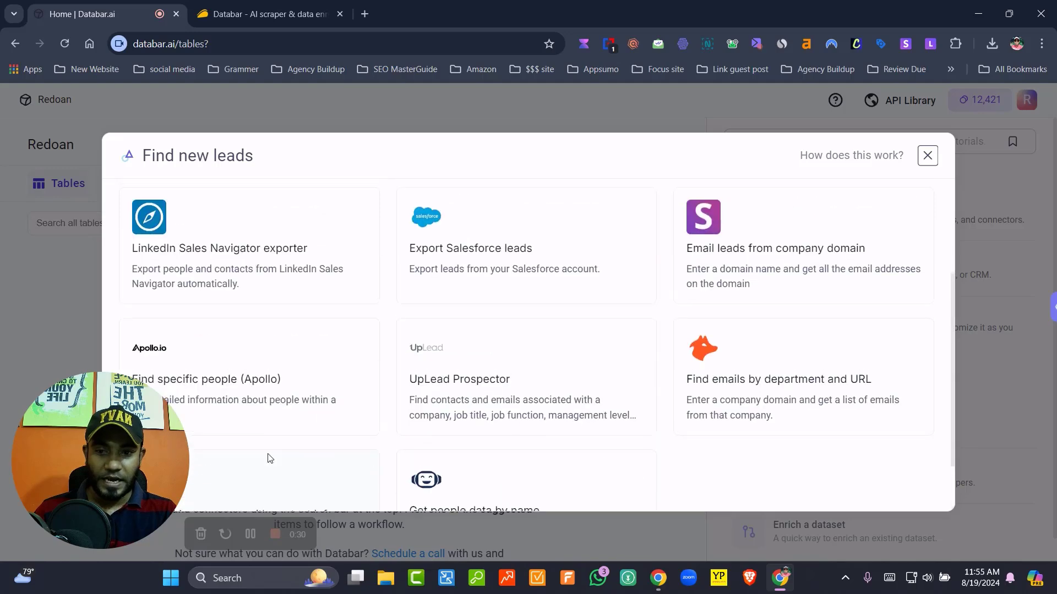
{"action": "scroll", "coordinate": [276, 440], "scroll_direction": "down", "scroll_amount": 2}
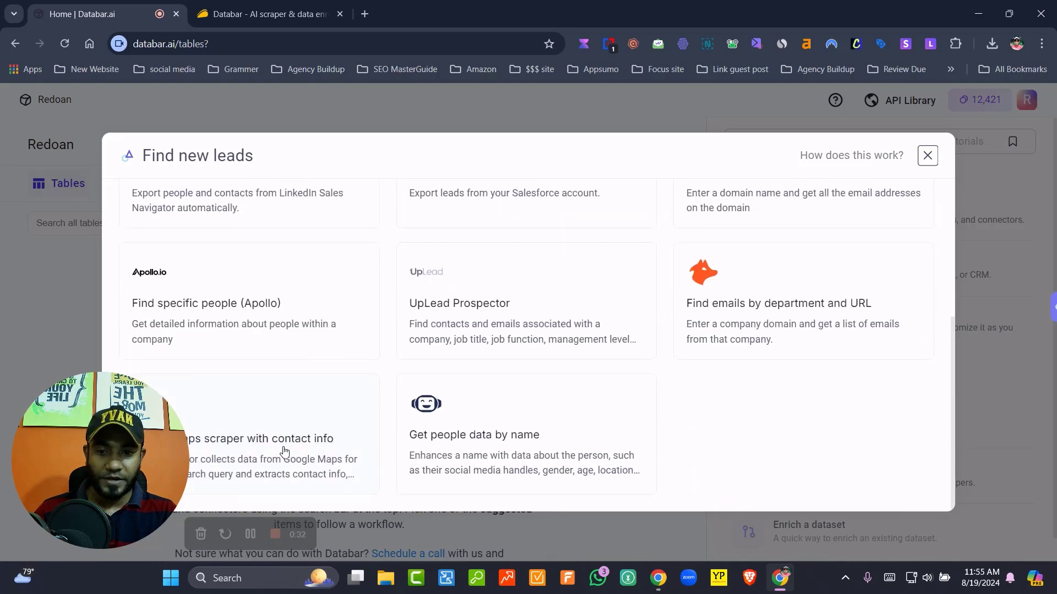
{"action": "scroll", "coordinate": [282, 463], "scroll_direction": "up", "scroll_amount": 3}
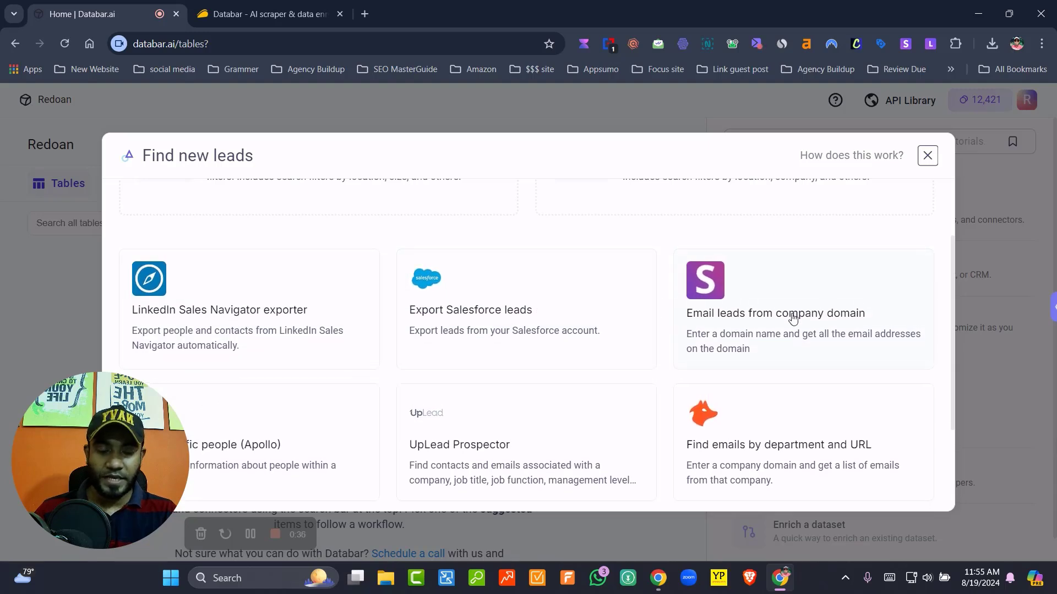
{"action": "scroll", "coordinate": [172, 329], "scroll_direction": "down", "scroll_amount": 1}
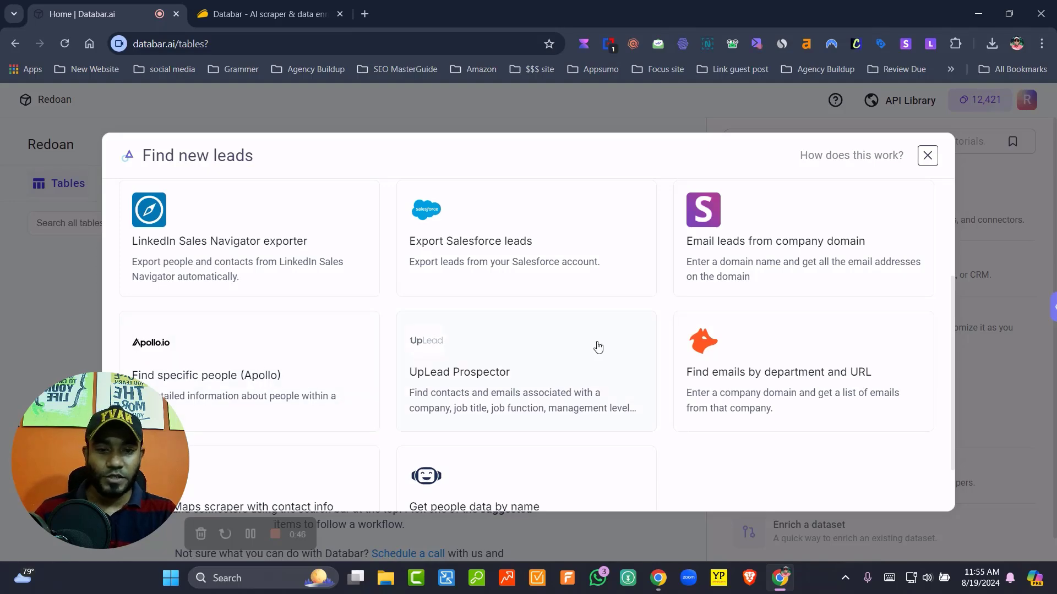
{"action": "left_click", "coordinate": [734, 373]}
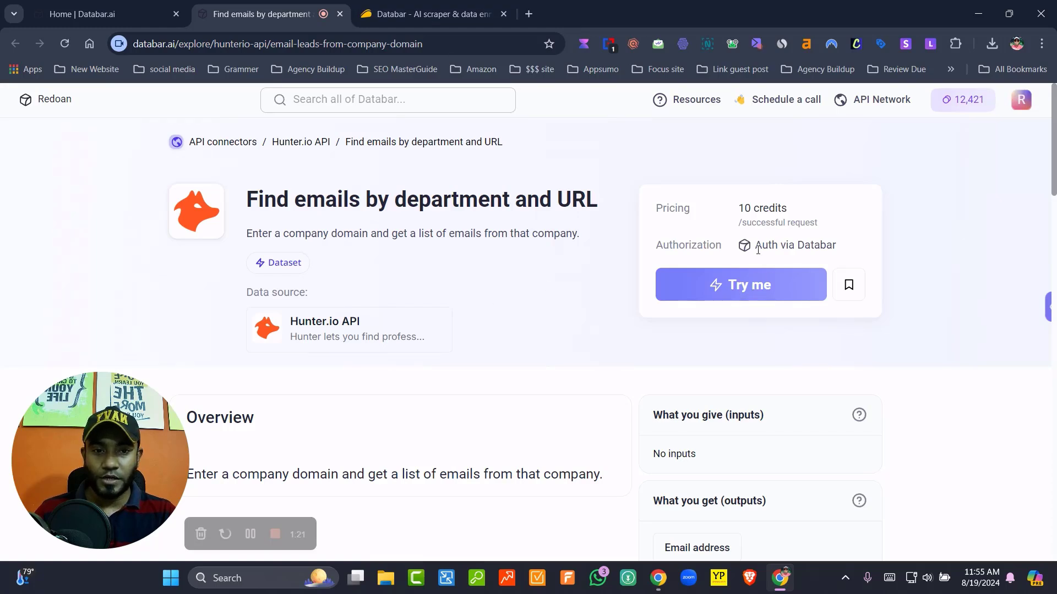
Step: Examine the connector's authorization method and its credit price per successful request
{"action": "left_click_drag", "start_coordinate": [758, 250], "coordinate": [853, 247]}
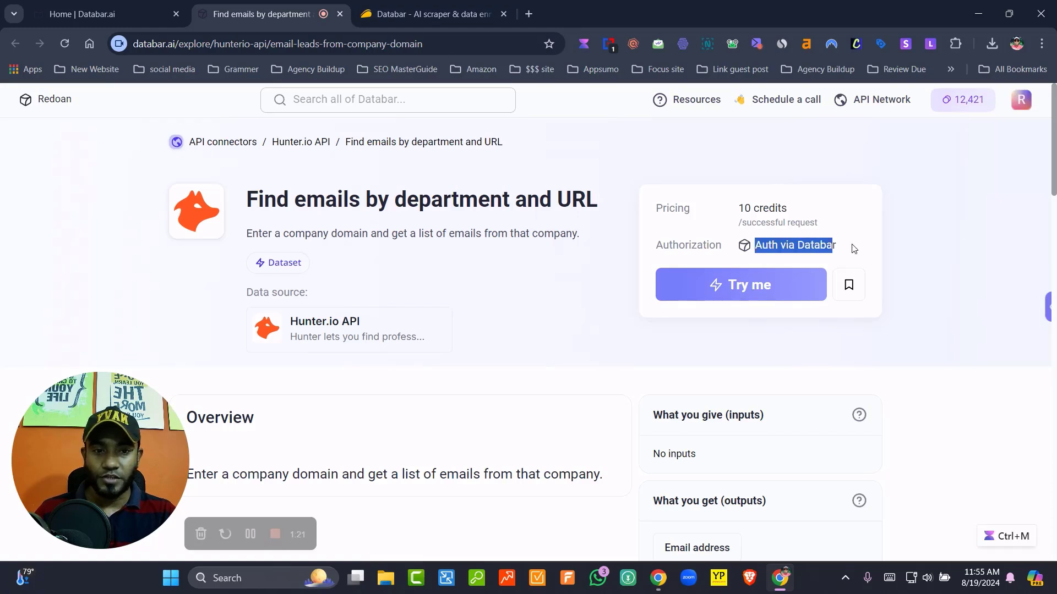
{"action": "left_click", "coordinate": [763, 246]}
{"action": "left_click_drag", "start_coordinate": [755, 246], "coordinate": [846, 245]}
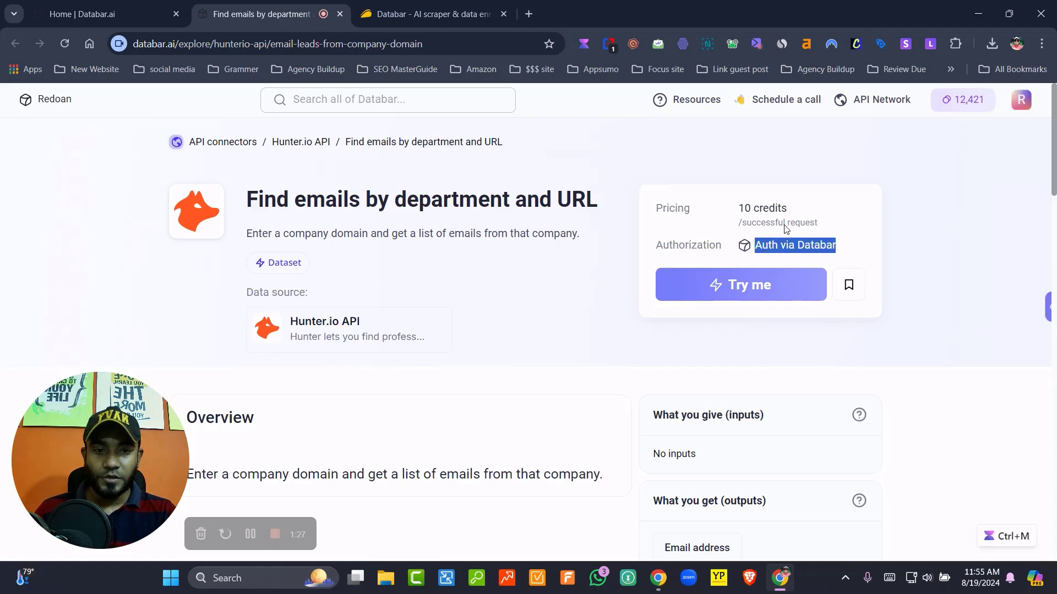
{"action": "left_click", "coordinate": [824, 240]}
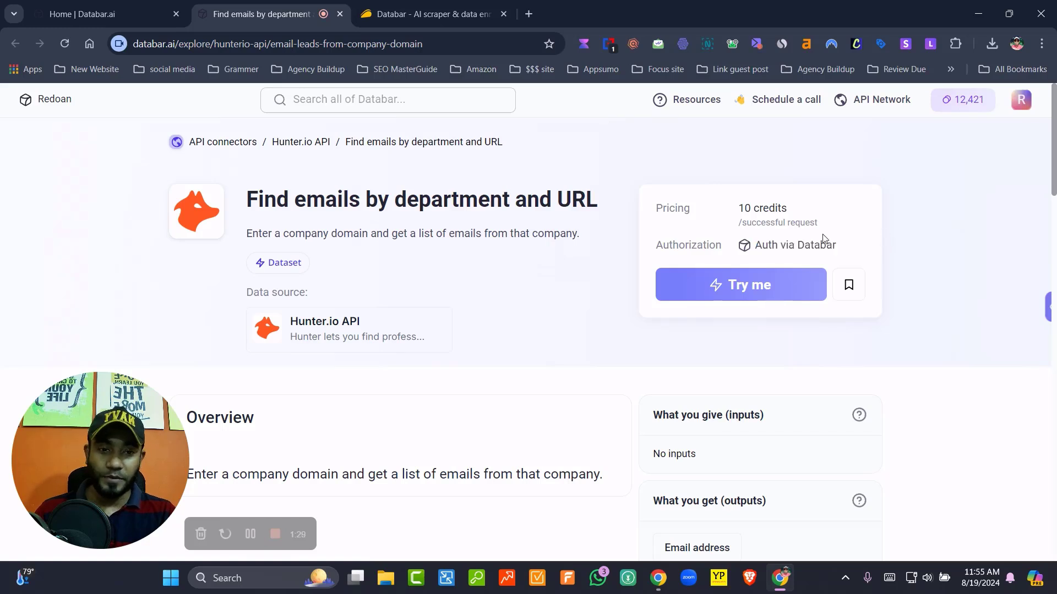
{"action": "left_click_drag", "start_coordinate": [761, 246], "coordinate": [858, 249]}
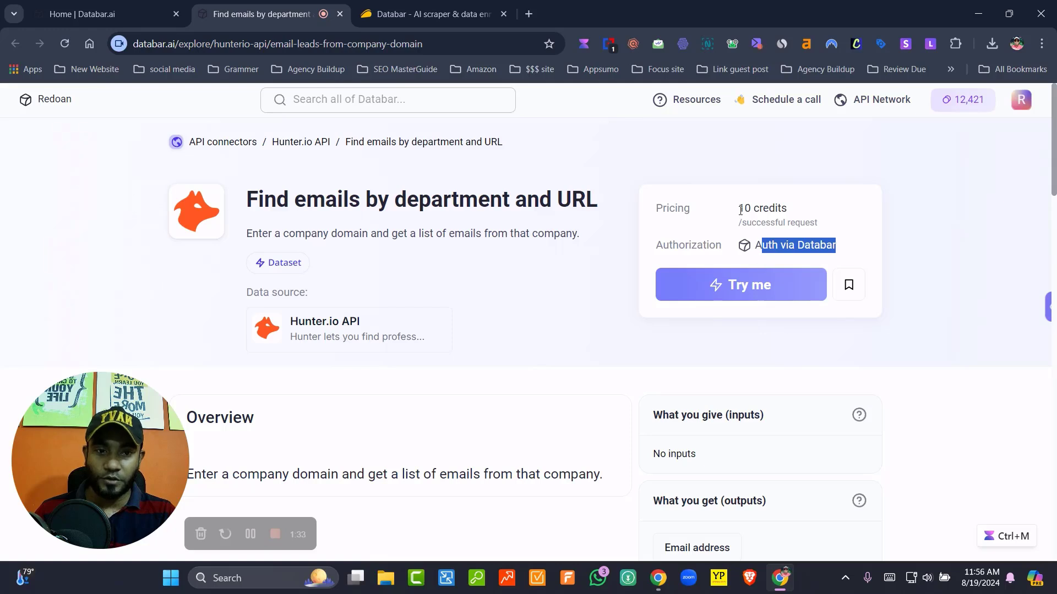
{"action": "left_click_drag", "start_coordinate": [740, 210], "coordinate": [799, 209]}
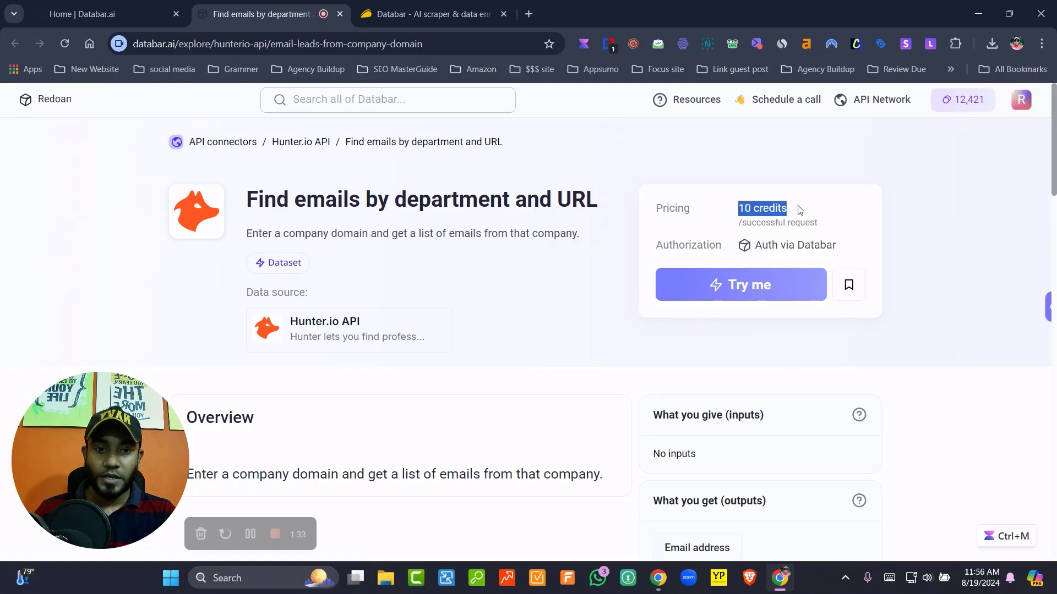
{"action": "left_click", "coordinate": [870, 237]}
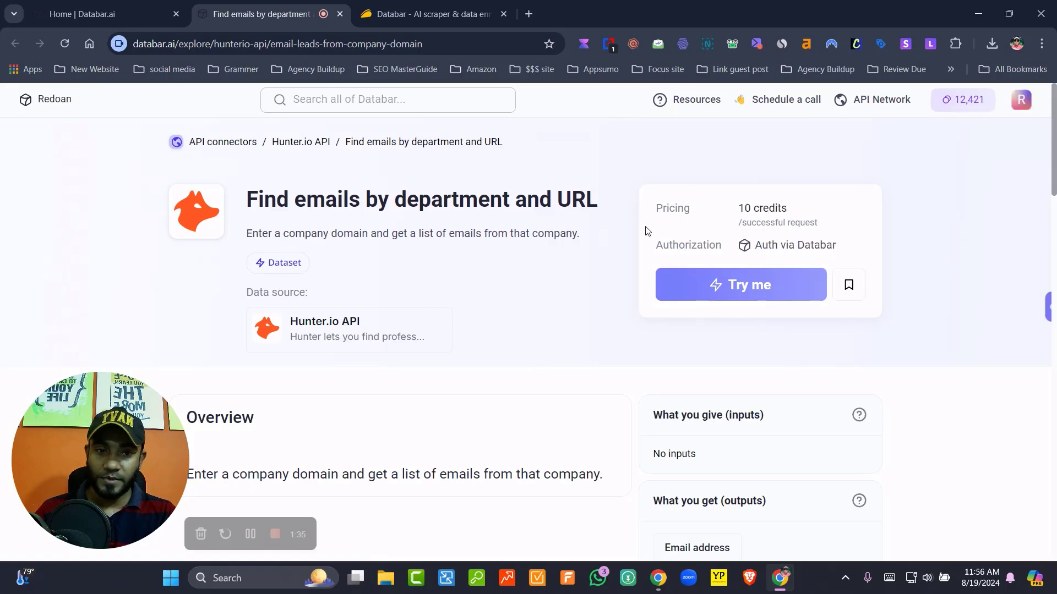
Step: Launch the Find emails by department and URL connector in a table and review its request parameters
{"action": "left_click", "coordinate": [750, 301]}
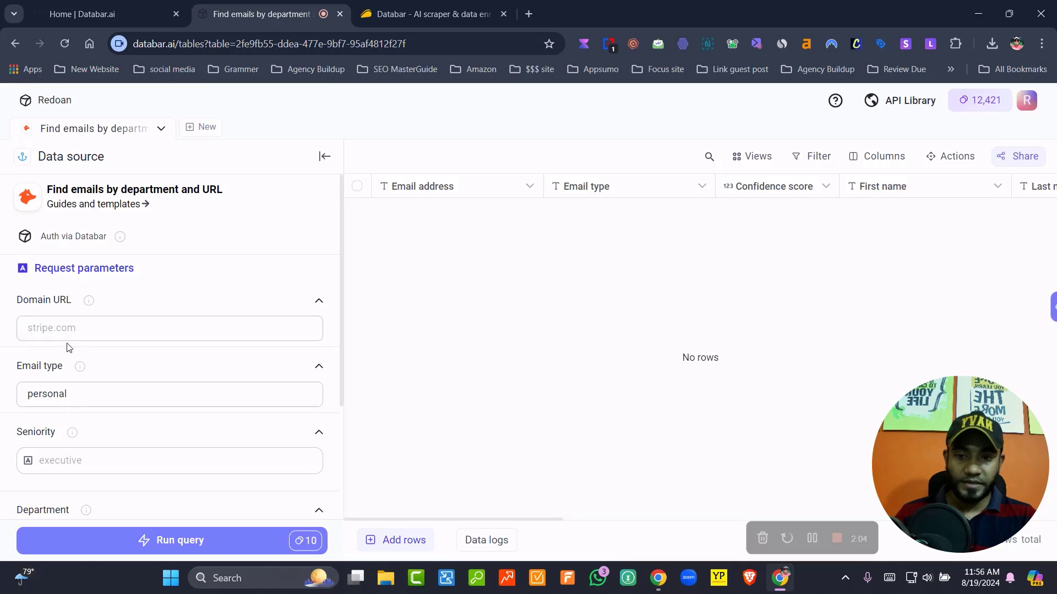
{"action": "scroll", "coordinate": [153, 324], "scroll_direction": "down", "scroll_amount": 3}
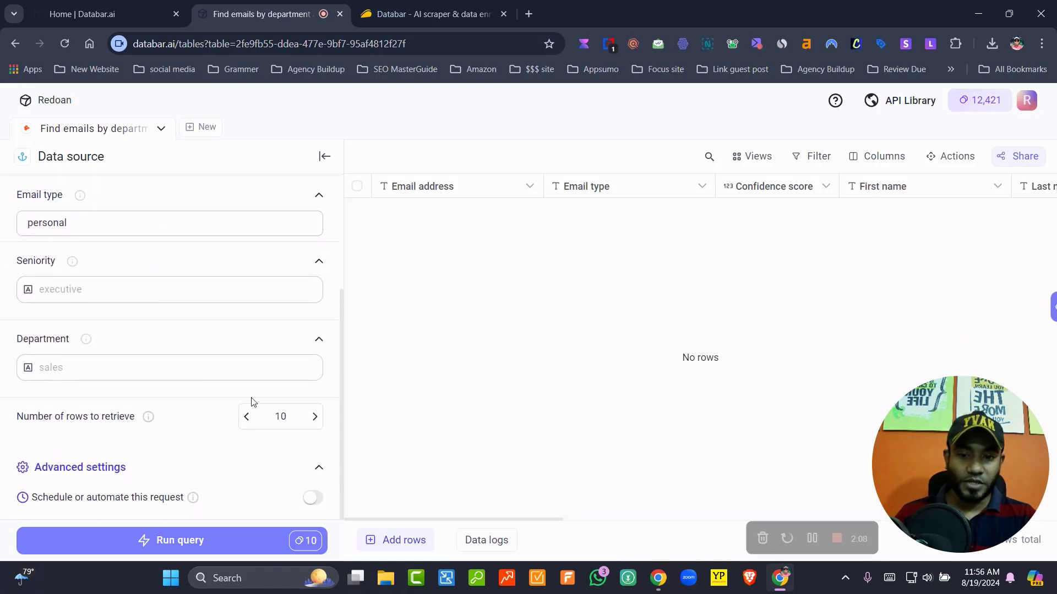
{"action": "scroll", "coordinate": [253, 401], "scroll_direction": "up", "scroll_amount": 3}
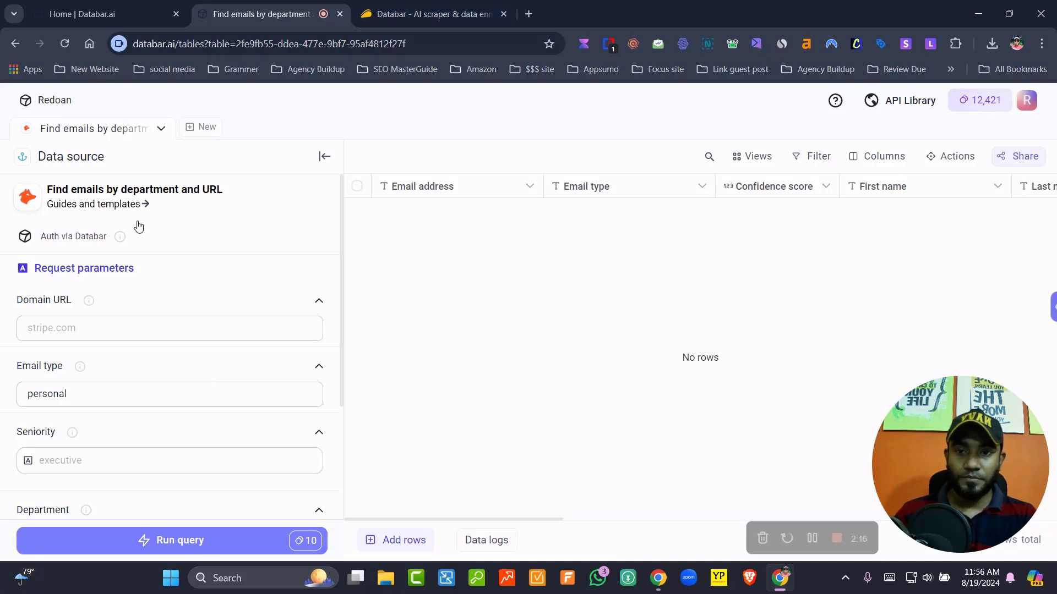
Step: Set the Domain URL to appsumo.com and check the remaining request parameters down to the number of rows
{"action": "left_click", "coordinate": [81, 329]}
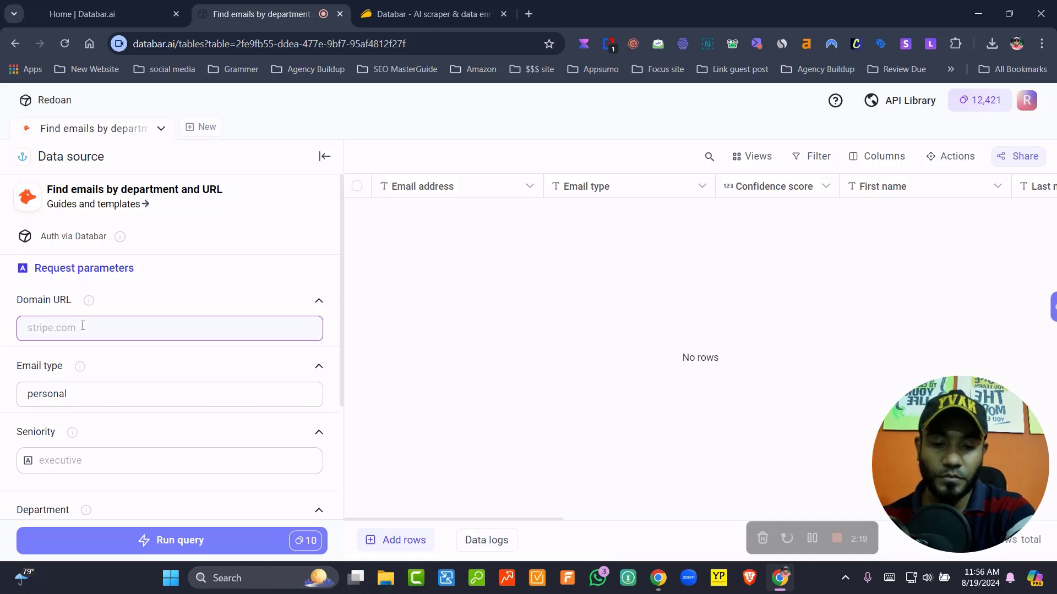
{"action": "type", "text": "app"}
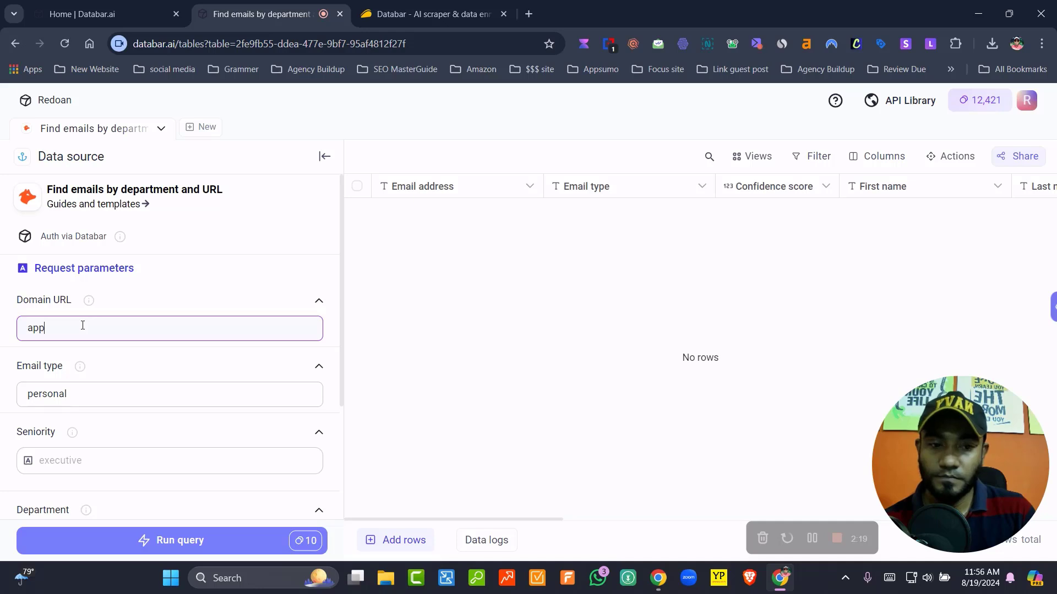
{"action": "type", "text": "sumo.com"}
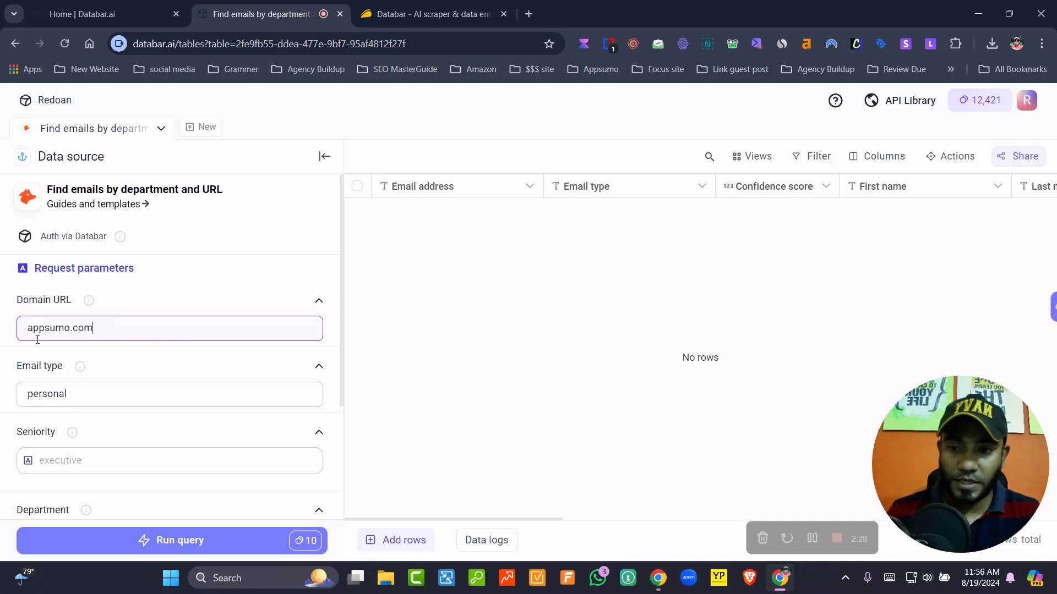
{"action": "scroll", "coordinate": [188, 358], "scroll_direction": "down", "scroll_amount": 3}
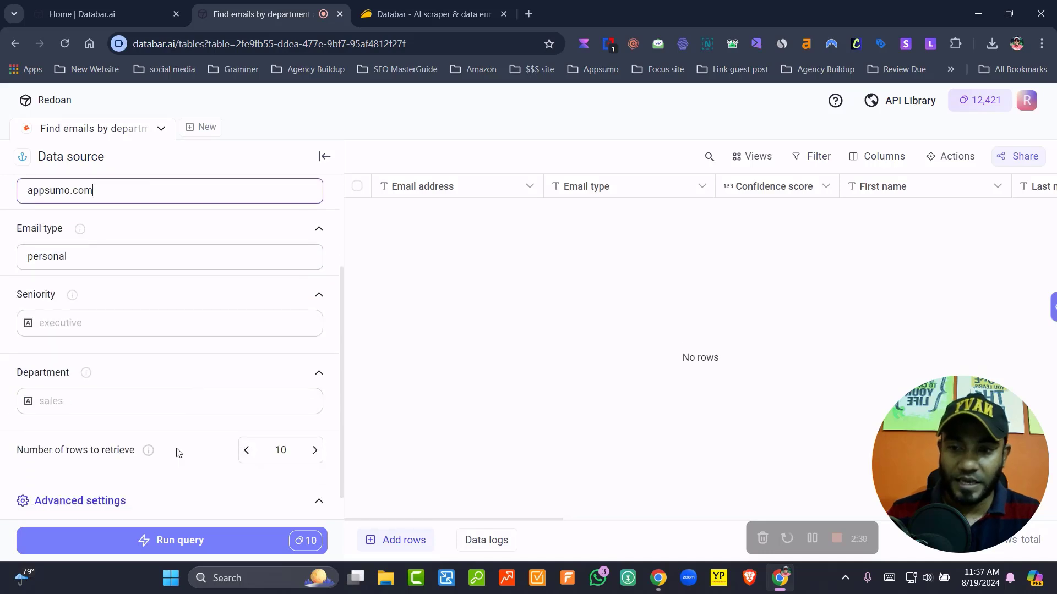
Step: Run the email query for appsumo.com and review the returned rows across the columns through to Sources
{"action": "scroll", "coordinate": [176, 448], "scroll_direction": "up", "scroll_amount": 3}
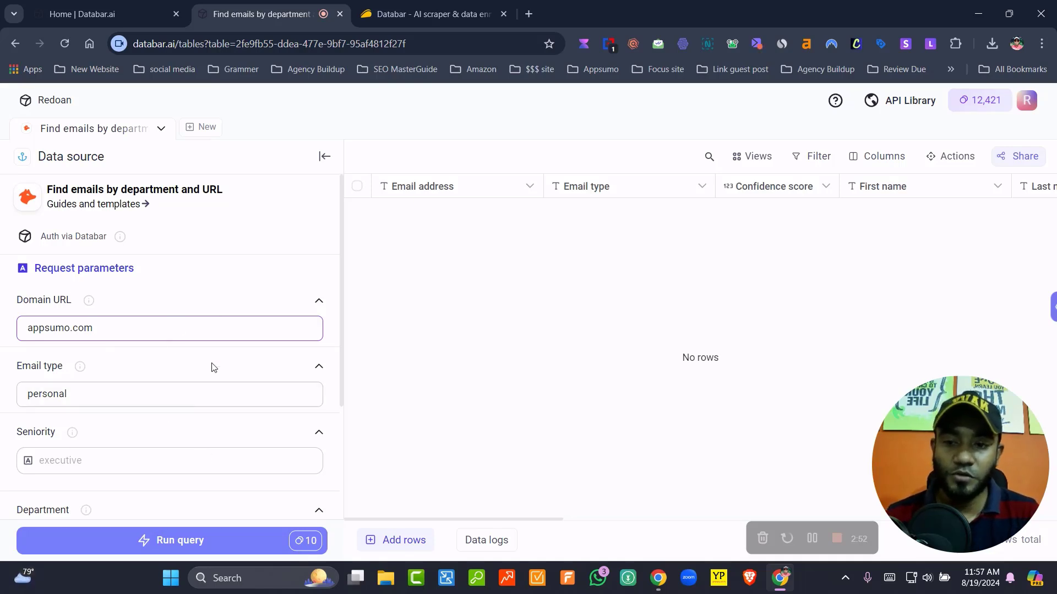
{"action": "left_click", "coordinate": [192, 542]}
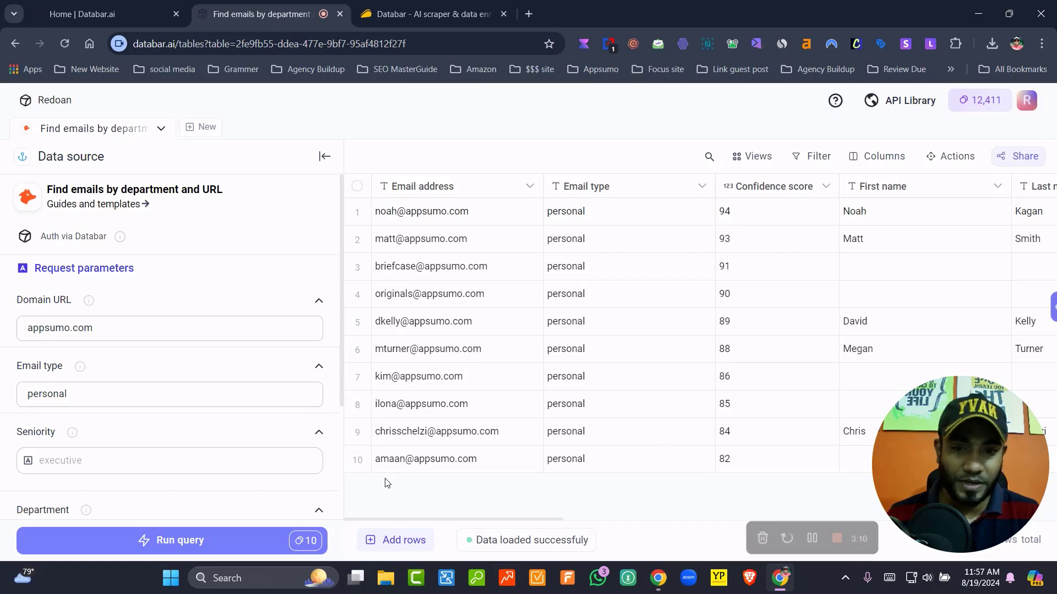
{"action": "scroll", "coordinate": [230, 448], "scroll_direction": "down", "scroll_amount": 3}
{"action": "scroll", "coordinate": [230, 448], "scroll_direction": "down", "scroll_amount": 1}
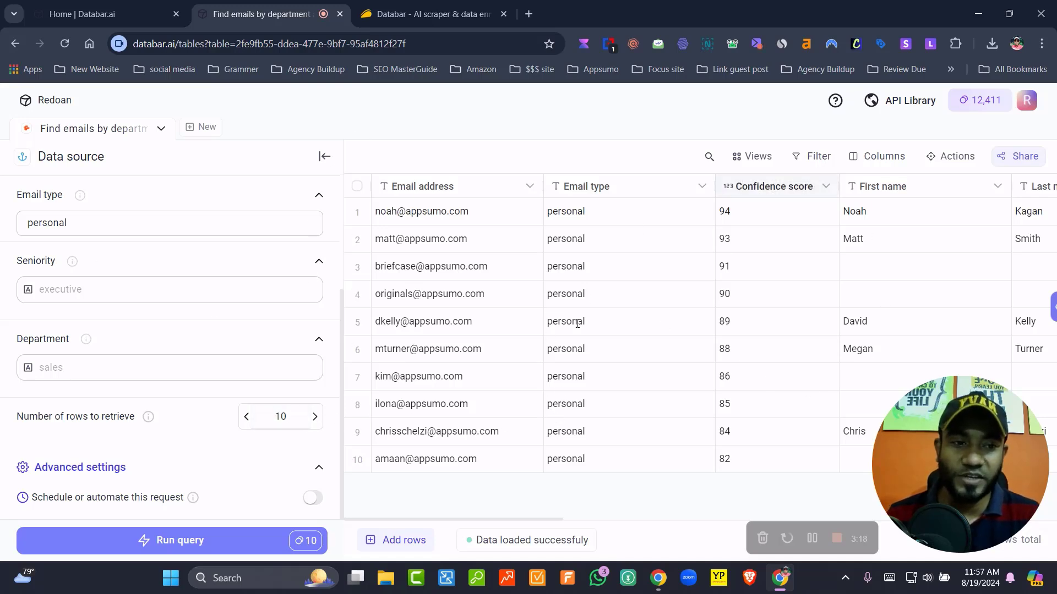
{"action": "left_click_drag", "start_coordinate": [530, 520], "coordinate": [980, 514]}
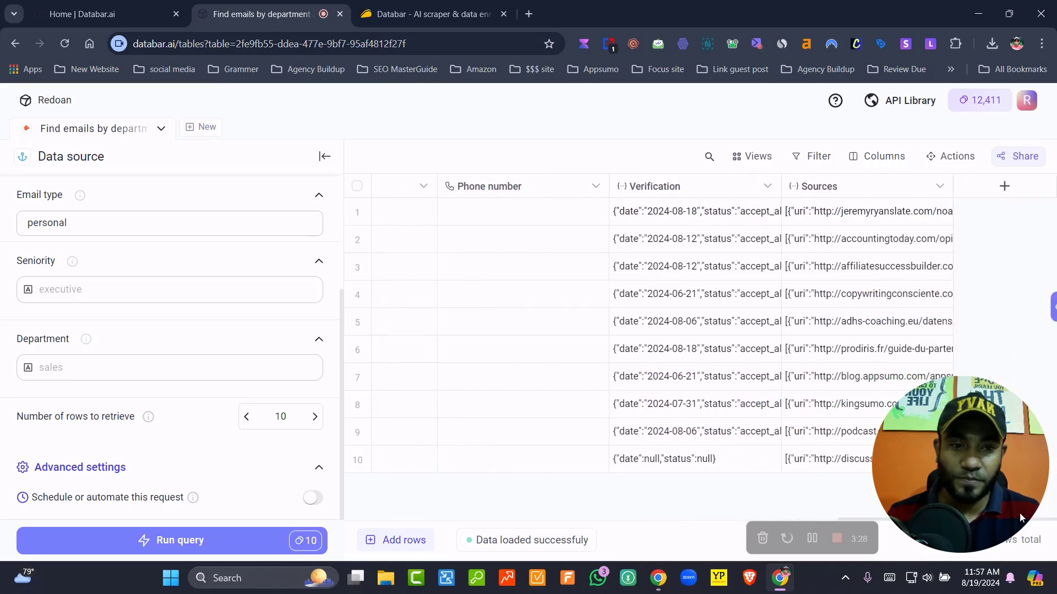
{"action": "scroll", "coordinate": [867, 511], "scroll_direction": "left", "scroll_amount": 1}
{"action": "left_click_drag", "start_coordinate": [866, 514], "coordinate": [379, 522]}
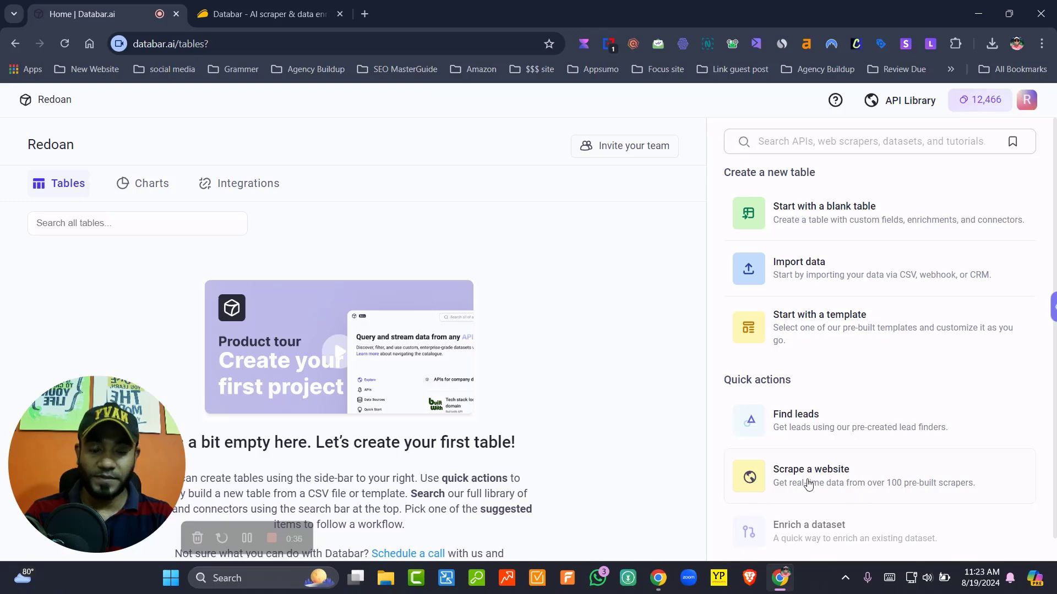
Step: Choose Google Maps scraper with contact info from the Scrape a website sources and launch it in a table
{"action": "left_click", "coordinate": [862, 493]}
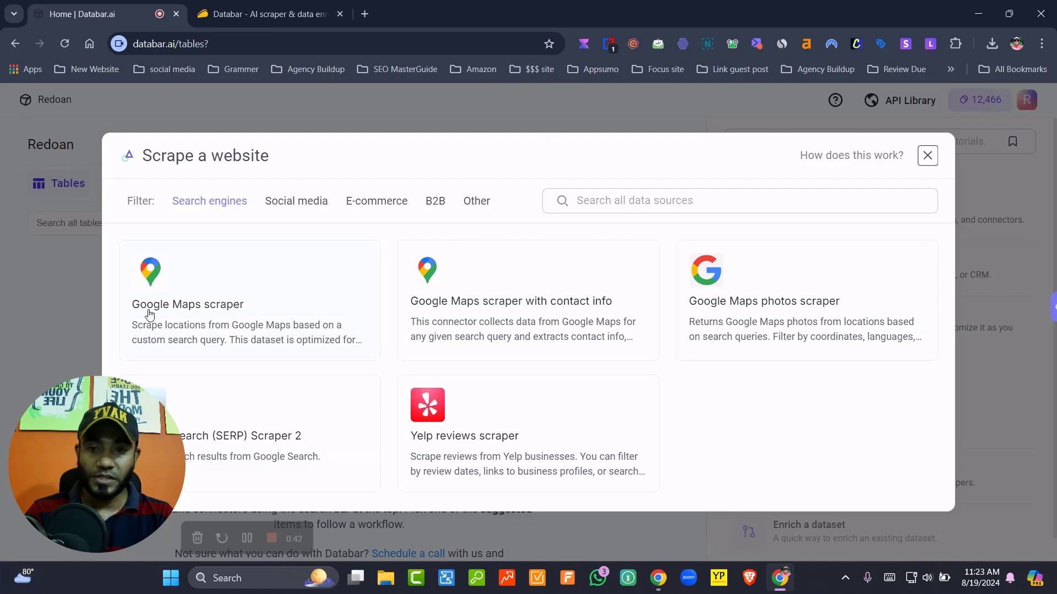
{"action": "mouse_move", "coordinate": [81, 460]}
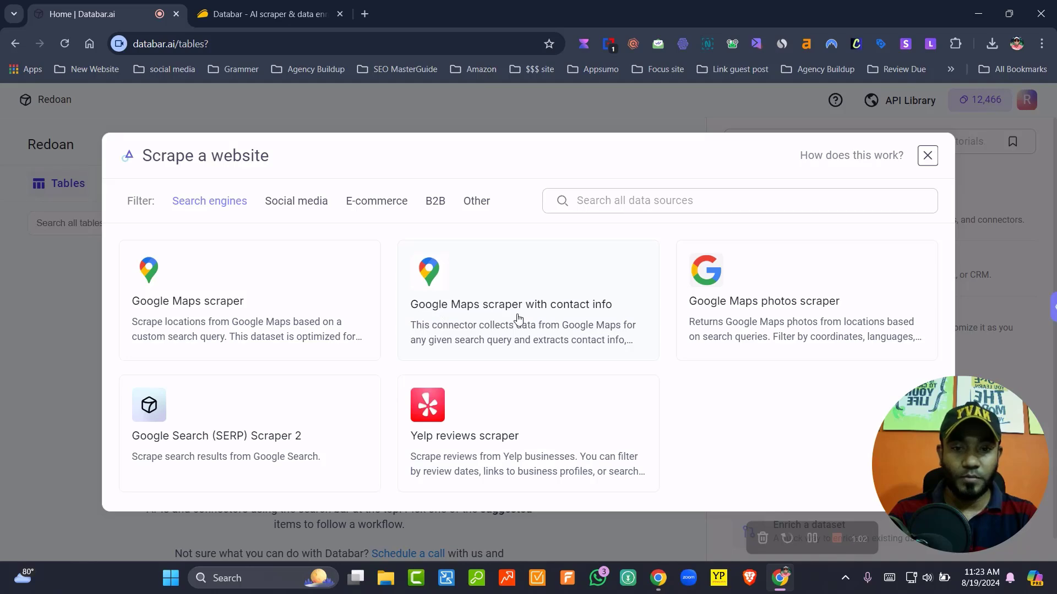
{"action": "left_click", "coordinate": [546, 317]}
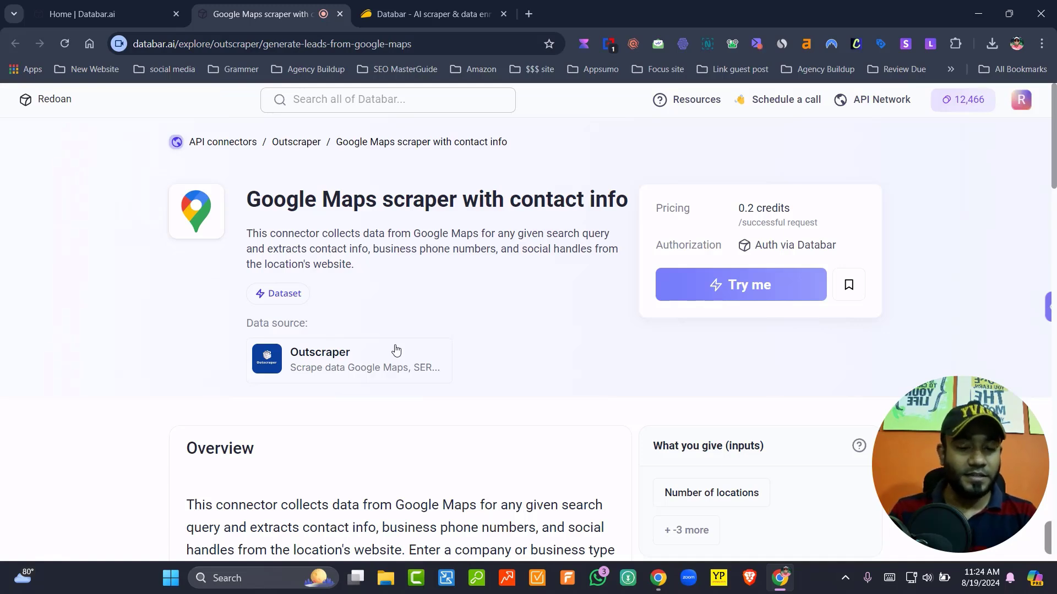
{"action": "left_click", "coordinate": [757, 297]}
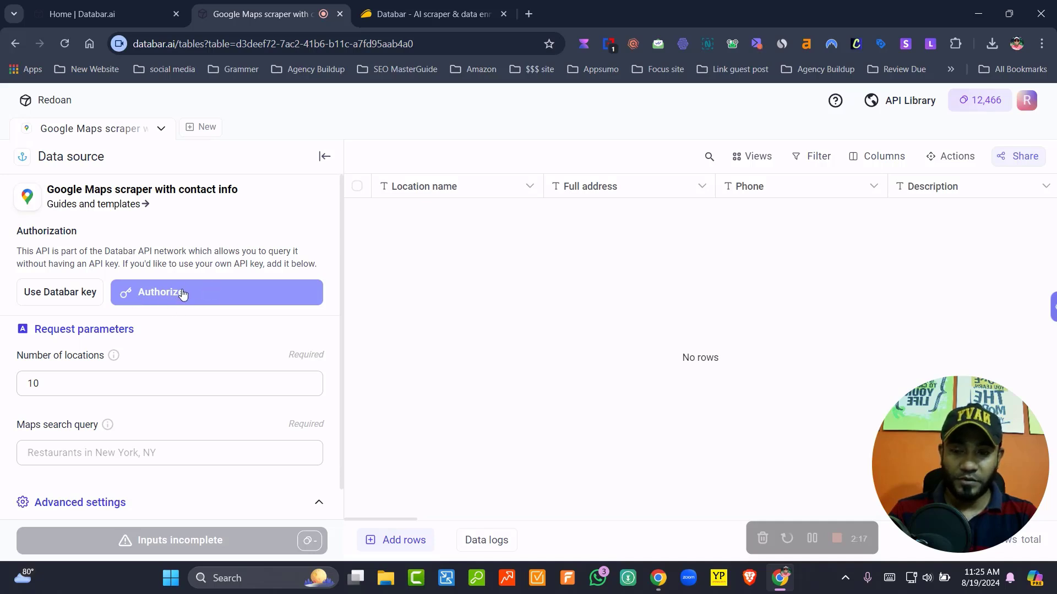
Step: Authorize with the Databar key and run the scraper for 50 locations with the Maps search query "best lawyer in new york"
{"action": "left_click", "coordinate": [52, 298]}
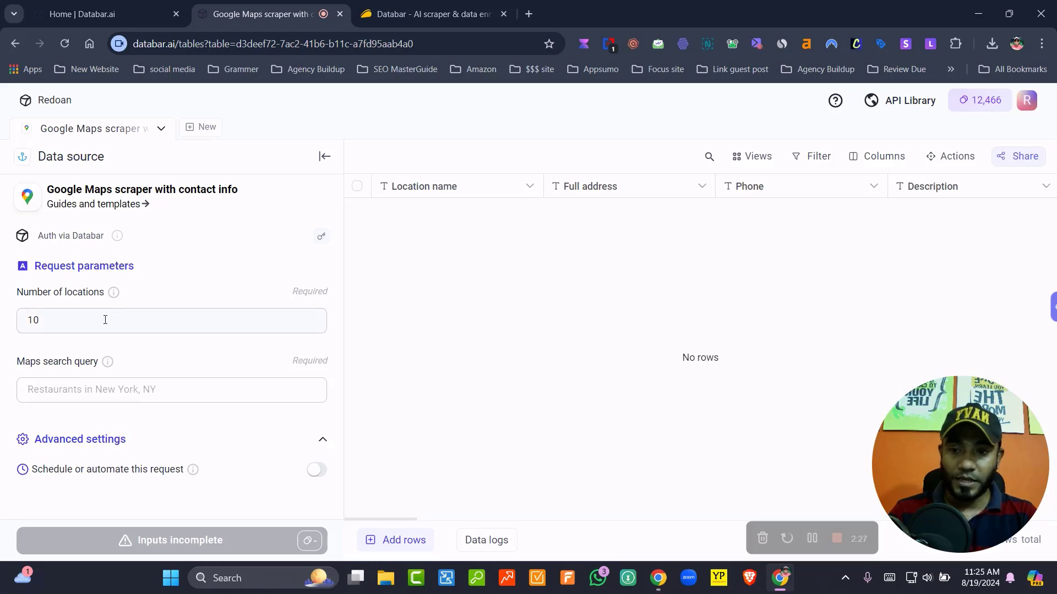
{"action": "left_click", "coordinate": [59, 320]}
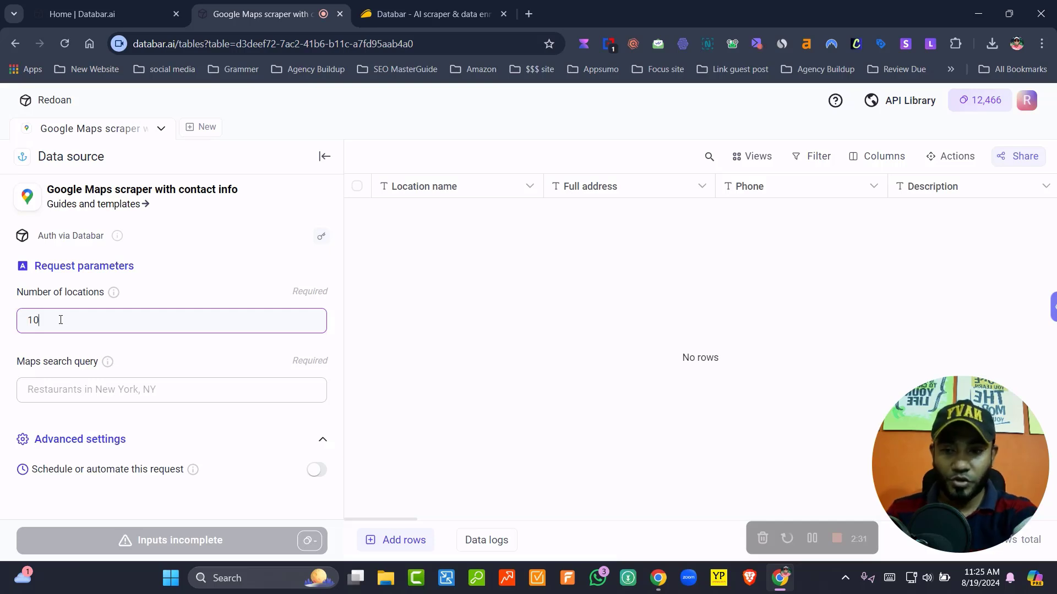
{"action": "key", "text": "BackSpace"}
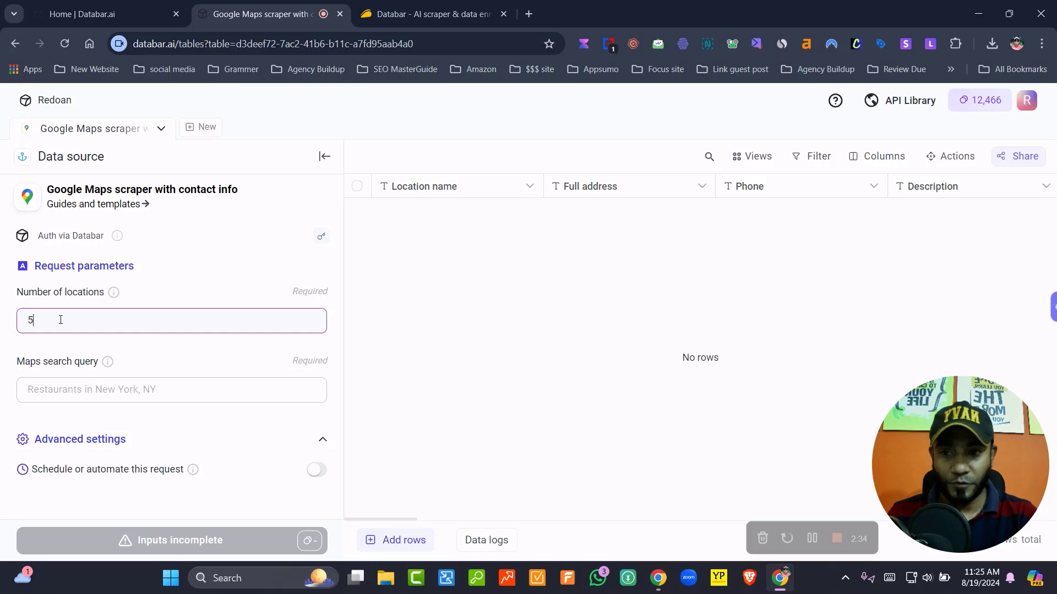
{"action": "left_click", "coordinate": [51, 389]}
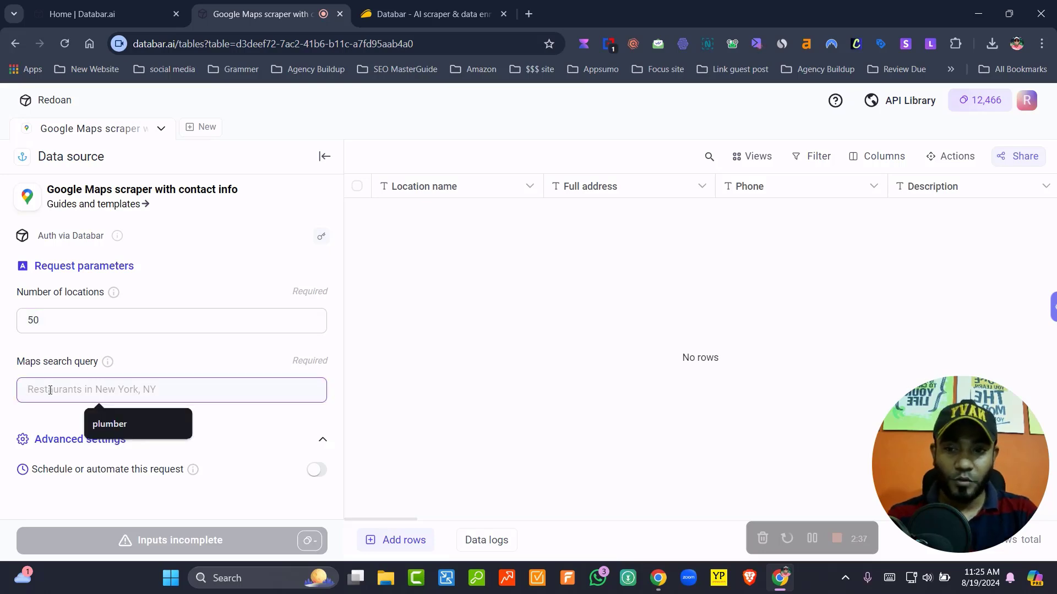
{"action": "type", "text": "best lawyer in new york"}
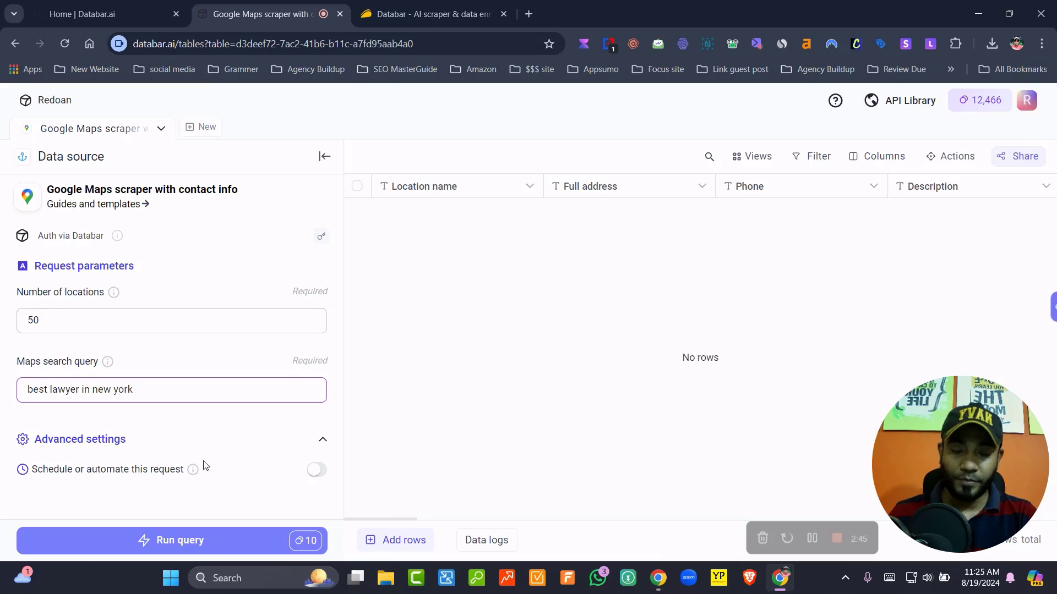
{"action": "left_click", "coordinate": [175, 539]}
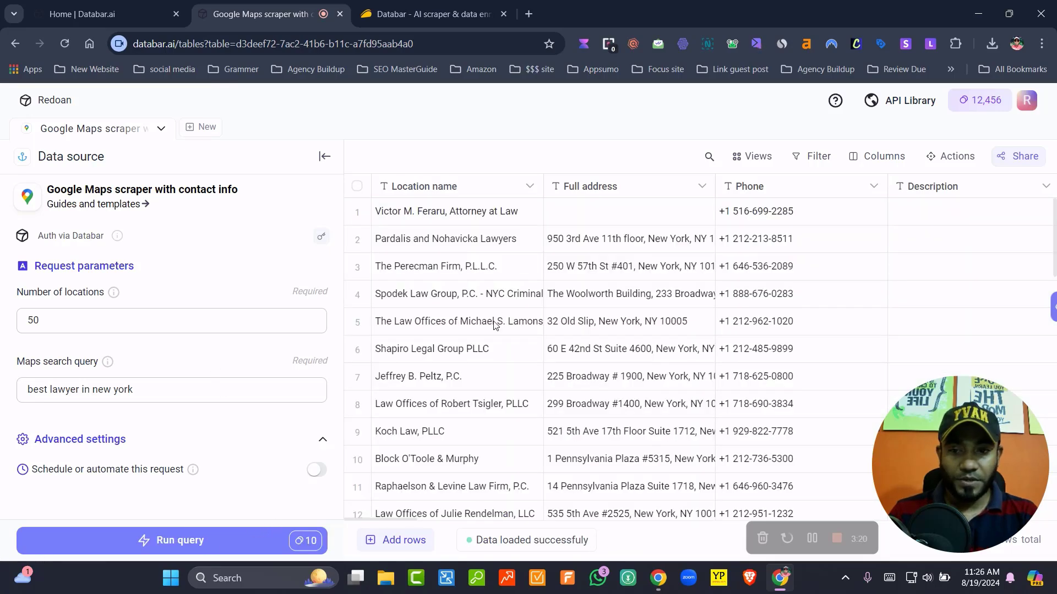
Step: Look through the scraped law firm rows down to the last one, checking their names, addresses and phone numbers
{"action": "scroll", "coordinate": [511, 300], "scroll_direction": "down", "scroll_amount": 8}
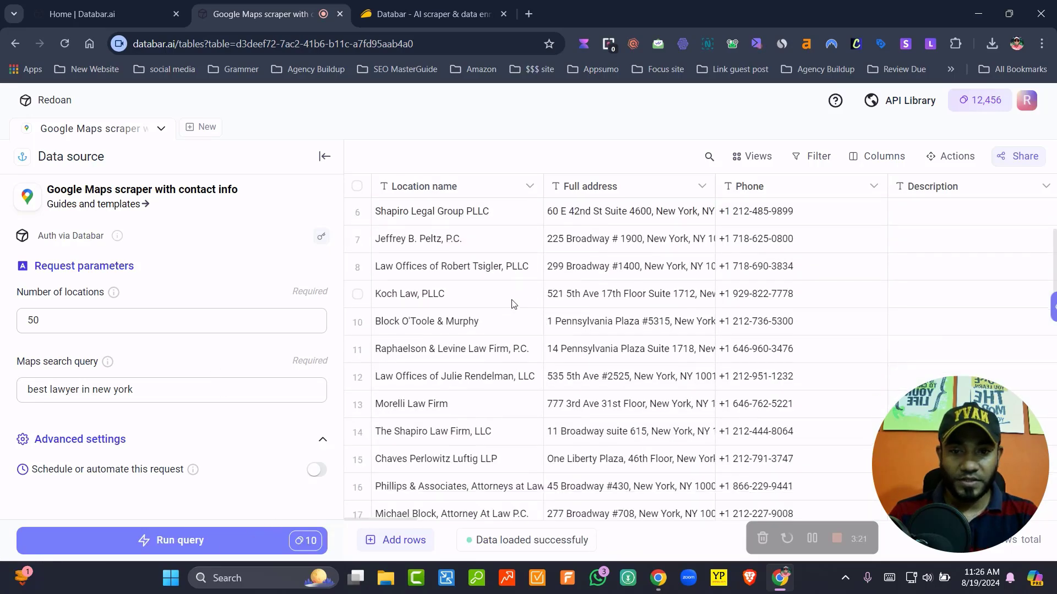
{"action": "scroll", "coordinate": [512, 303], "scroll_direction": "down", "scroll_amount": 8}
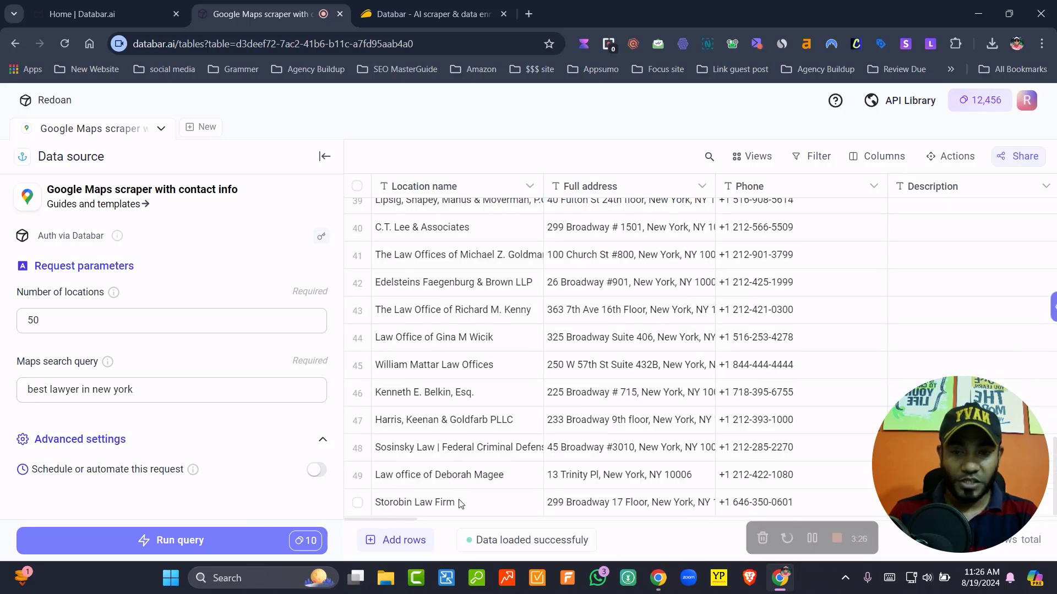
{"action": "scroll", "coordinate": [462, 484], "scroll_direction": "up", "scroll_amount": 5}
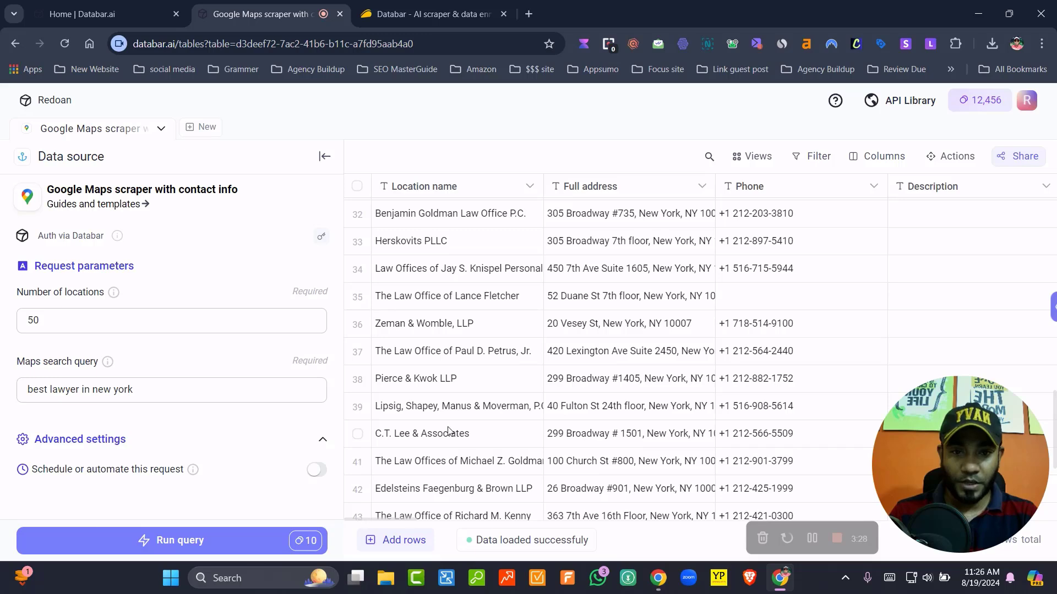
{"action": "scroll", "coordinate": [521, 379], "scroll_direction": "up", "scroll_amount": 15}
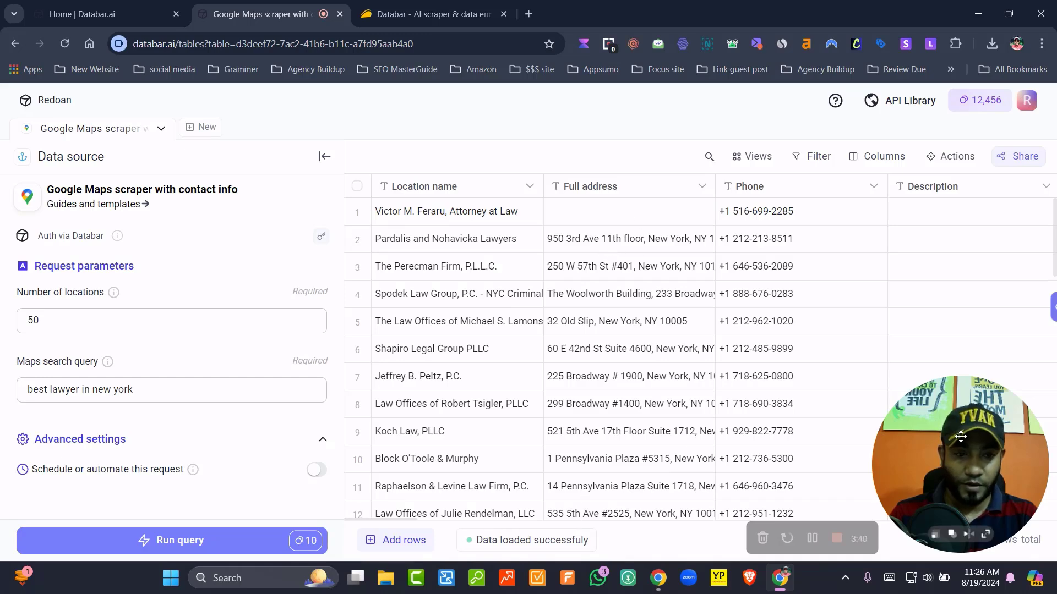
{"action": "left_click_drag", "start_coordinate": [960, 436], "coordinate": [133, 437]}
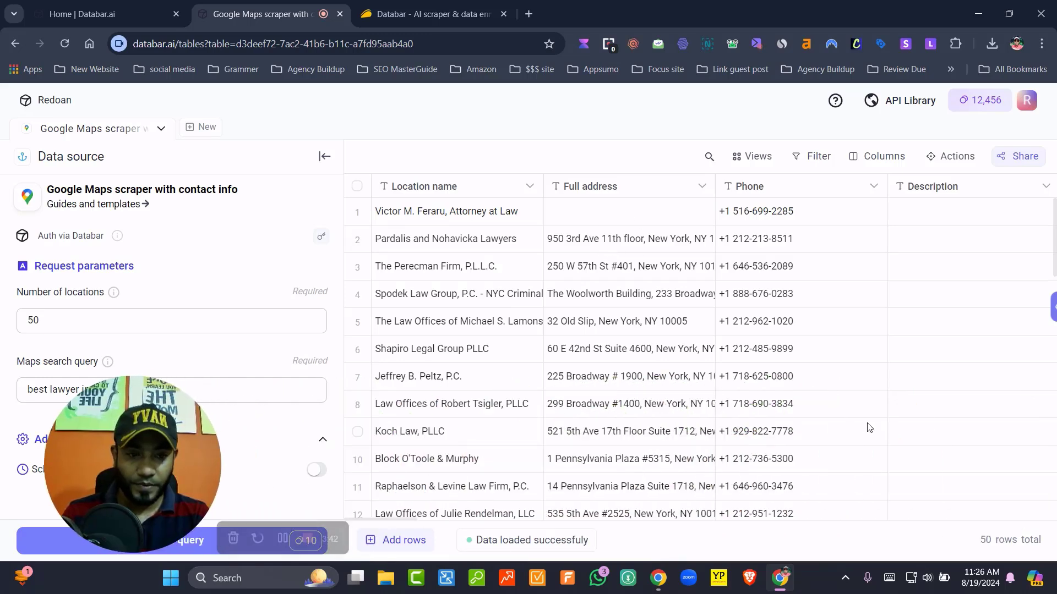
{"action": "scroll", "coordinate": [869, 428], "scroll_direction": "down", "scroll_amount": 3}
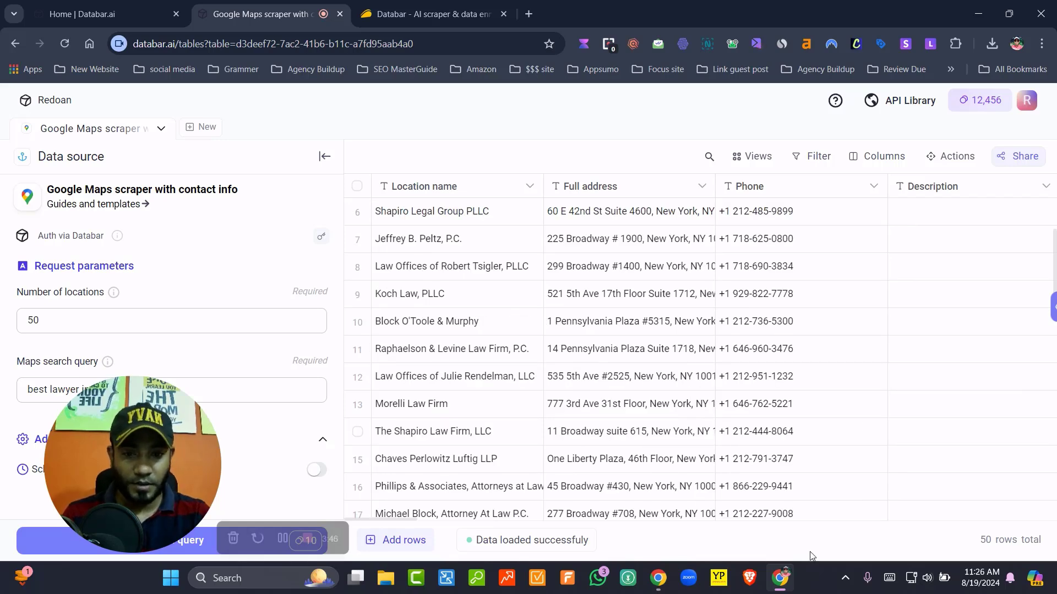
Step: Examine the scraped table's further columns, from Website, Rating and Reviews through Owner, Category and City to Menu link
{"action": "left_click_drag", "start_coordinate": [404, 521], "coordinate": [462, 522]}
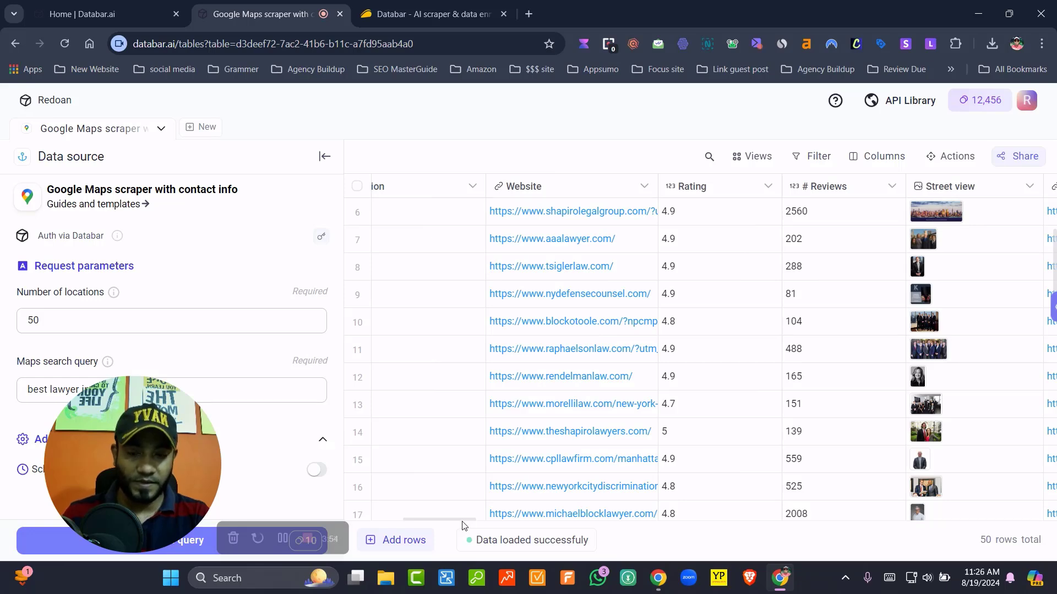
{"action": "left_click_drag", "start_coordinate": [462, 525], "coordinate": [464, 525]}
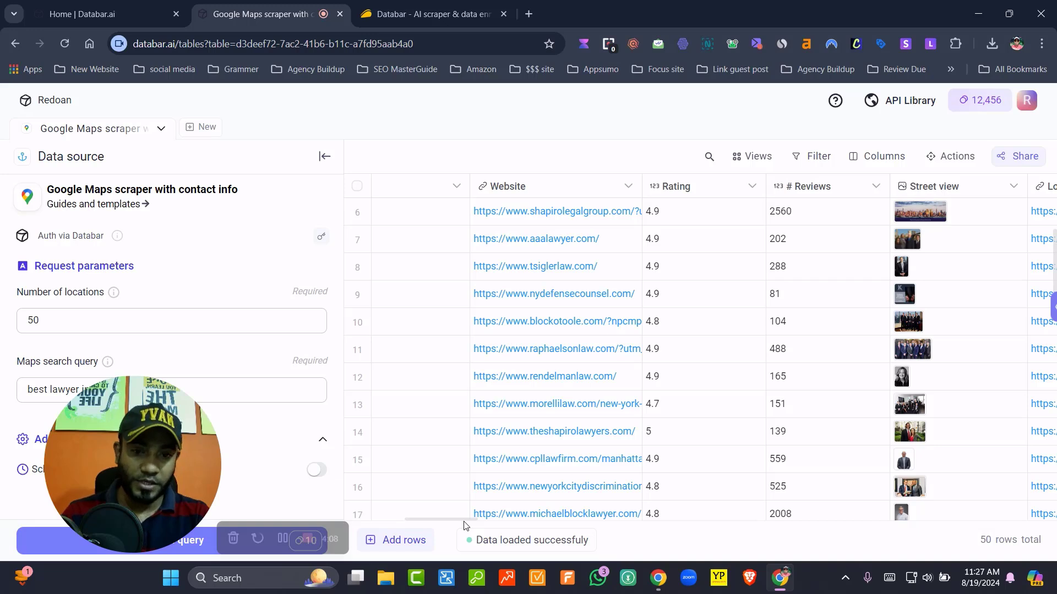
{"action": "left_click_drag", "start_coordinate": [463, 524], "coordinate": [472, 524]}
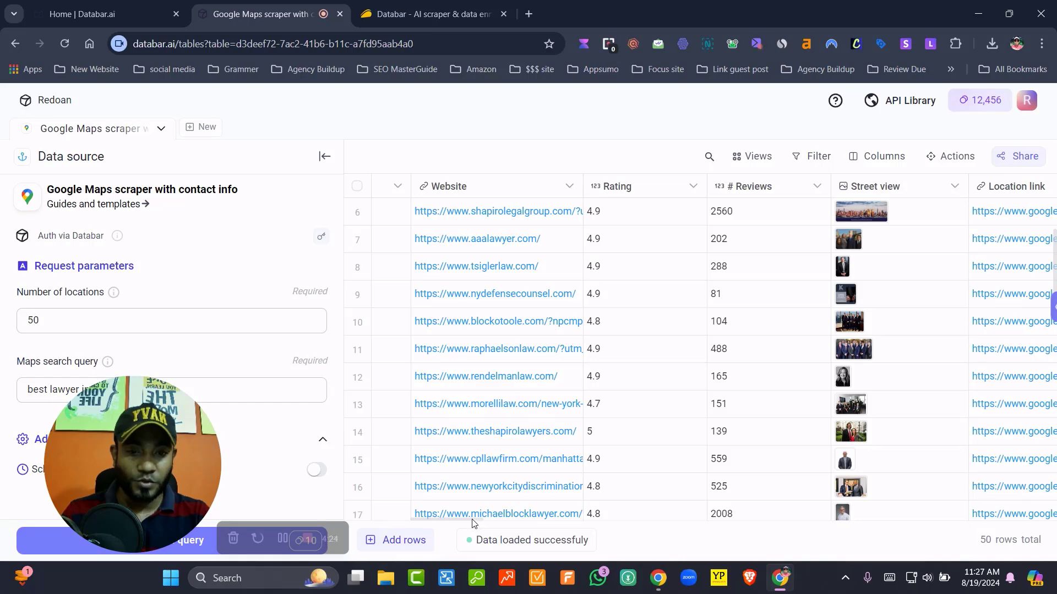
{"action": "left_click_drag", "start_coordinate": [472, 520], "coordinate": [496, 520]}
{"action": "scroll", "coordinate": [497, 520], "scroll_direction": "right", "scroll_amount": 1}
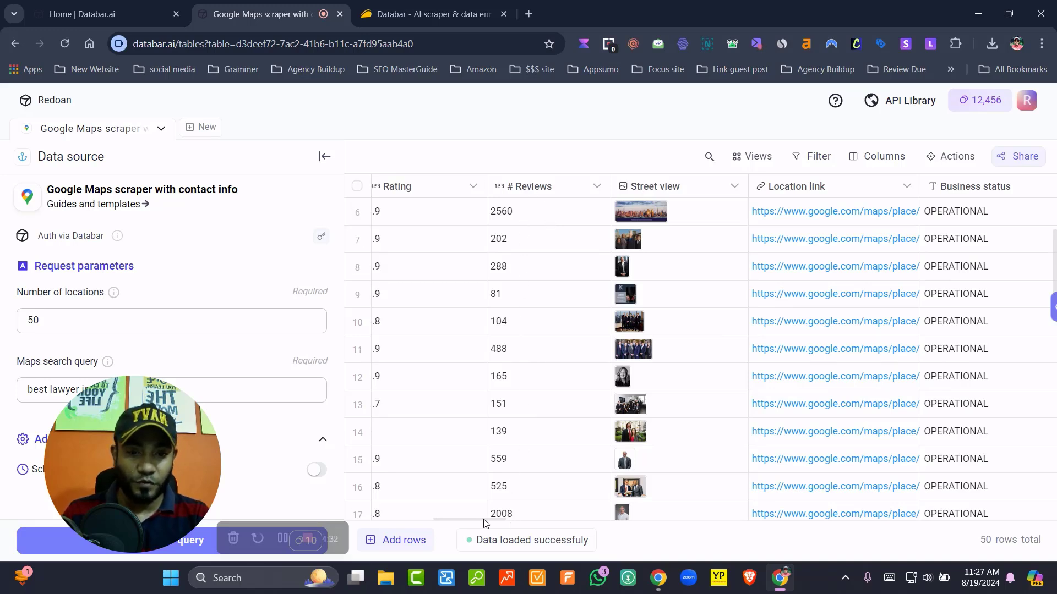
{"action": "left_click_drag", "start_coordinate": [484, 522], "coordinate": [496, 518]}
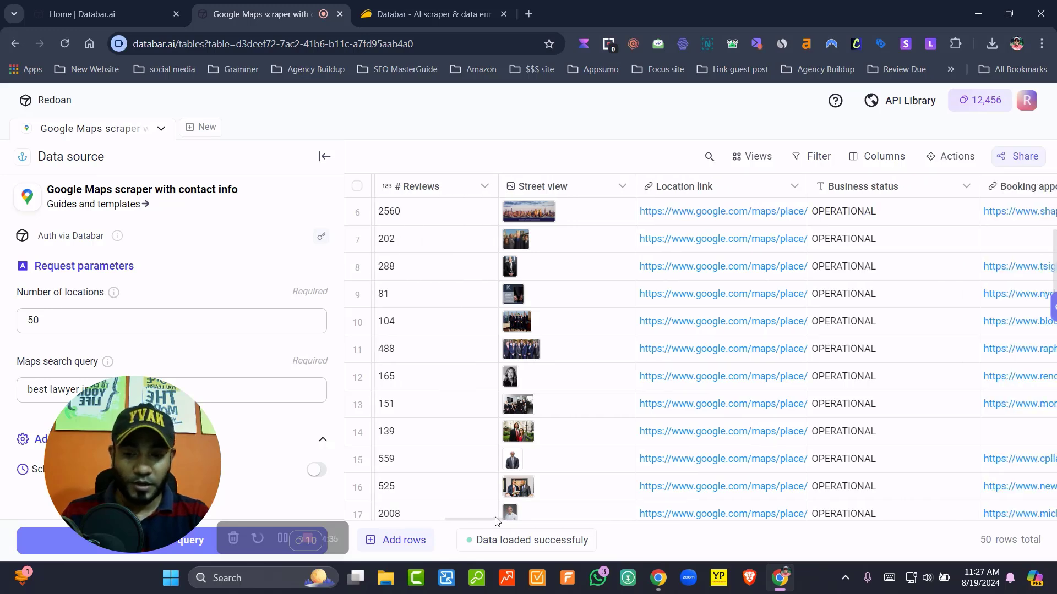
{"action": "left_click_drag", "start_coordinate": [495, 519], "coordinate": [512, 521]}
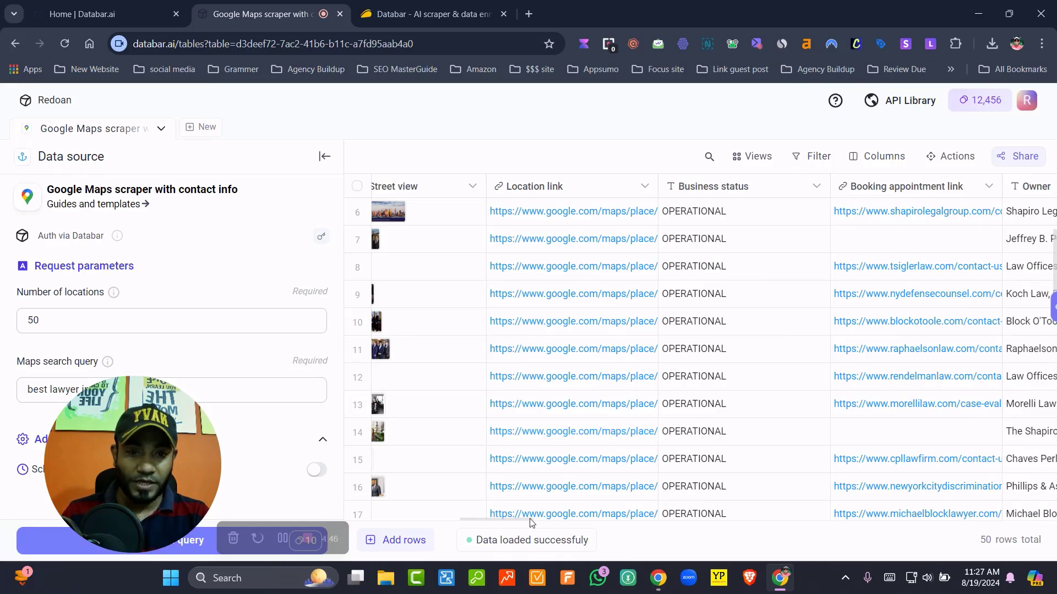
{"action": "left_click_drag", "start_coordinate": [511, 521], "coordinate": [567, 522]}
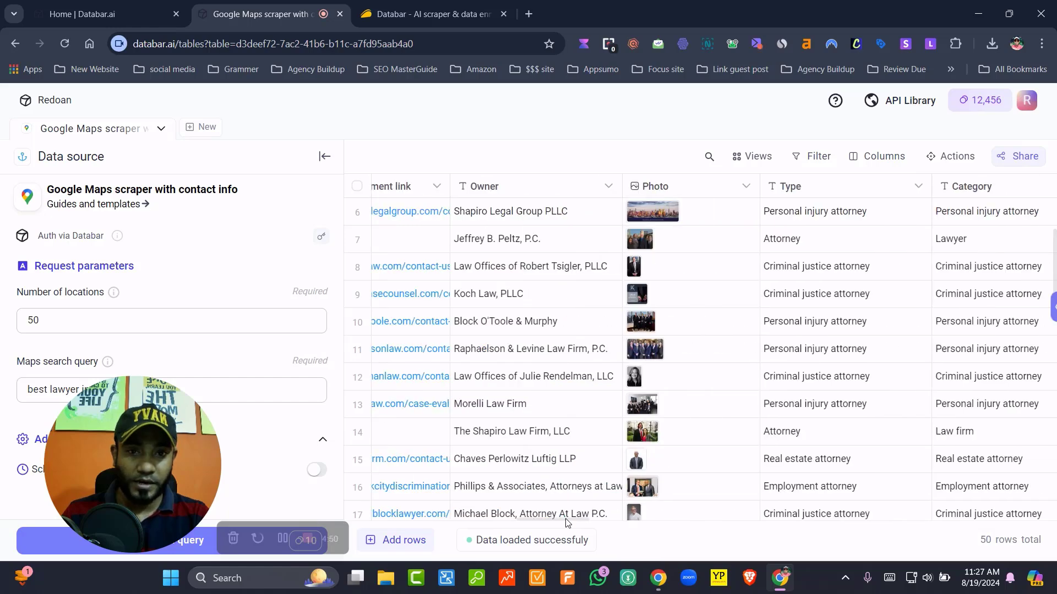
{"action": "left_click_drag", "start_coordinate": [567, 521], "coordinate": [620, 522]}
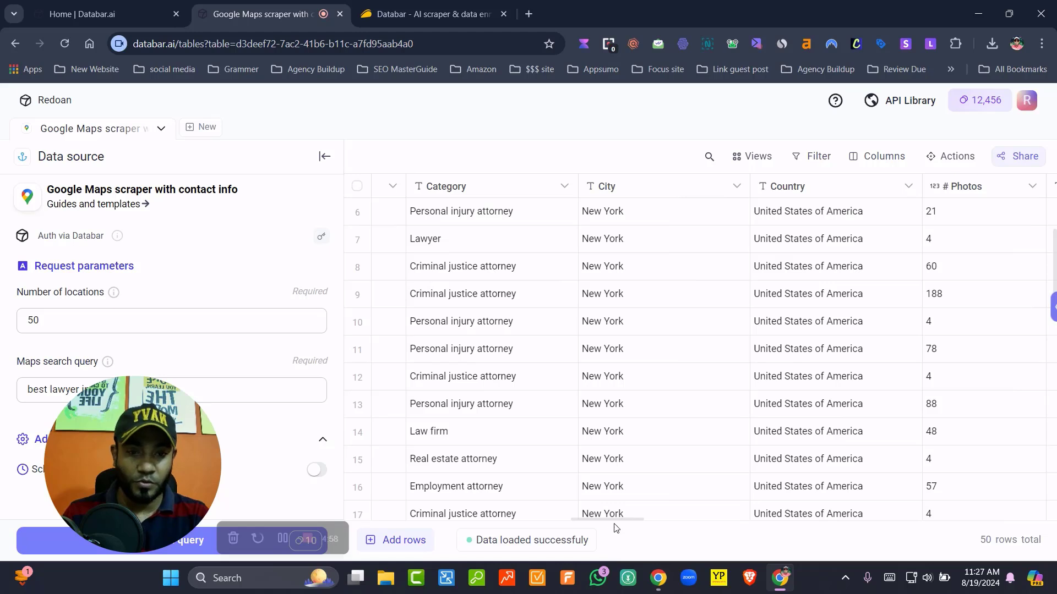
{"action": "left_click_drag", "start_coordinate": [626, 524], "coordinate": [667, 522]}
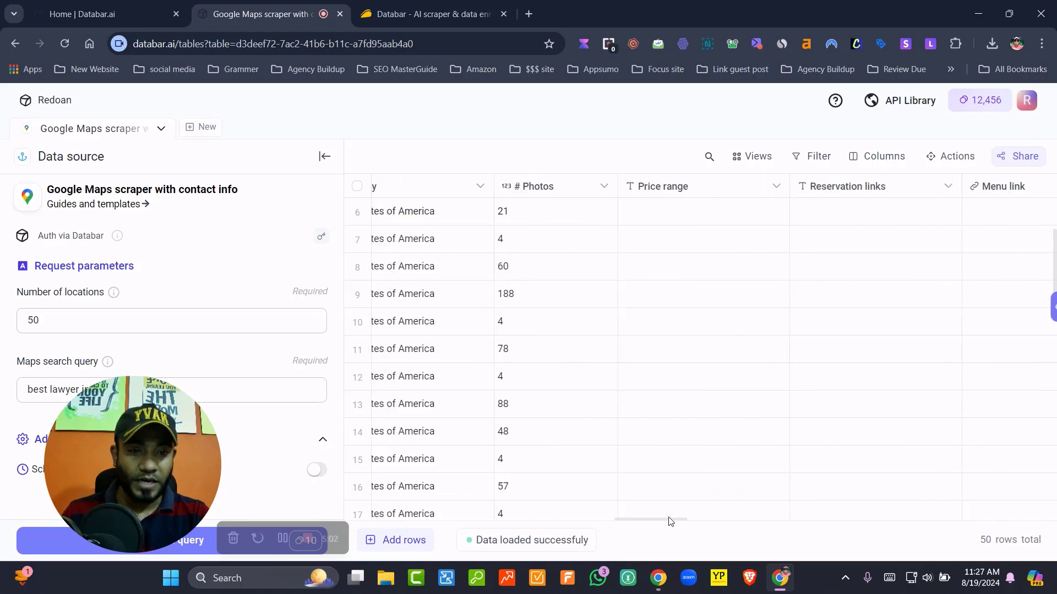
{"action": "scroll", "coordinate": [527, 423], "scroll_direction": "down", "scroll_amount": 3}
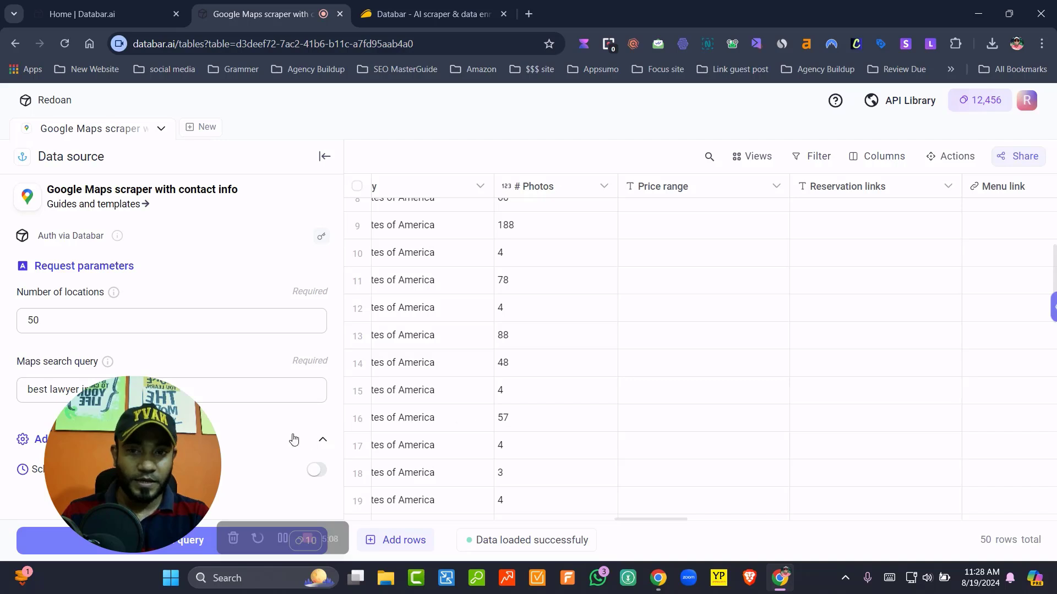
{"action": "left_click_drag", "start_coordinate": [128, 438], "coordinate": [955, 439]}
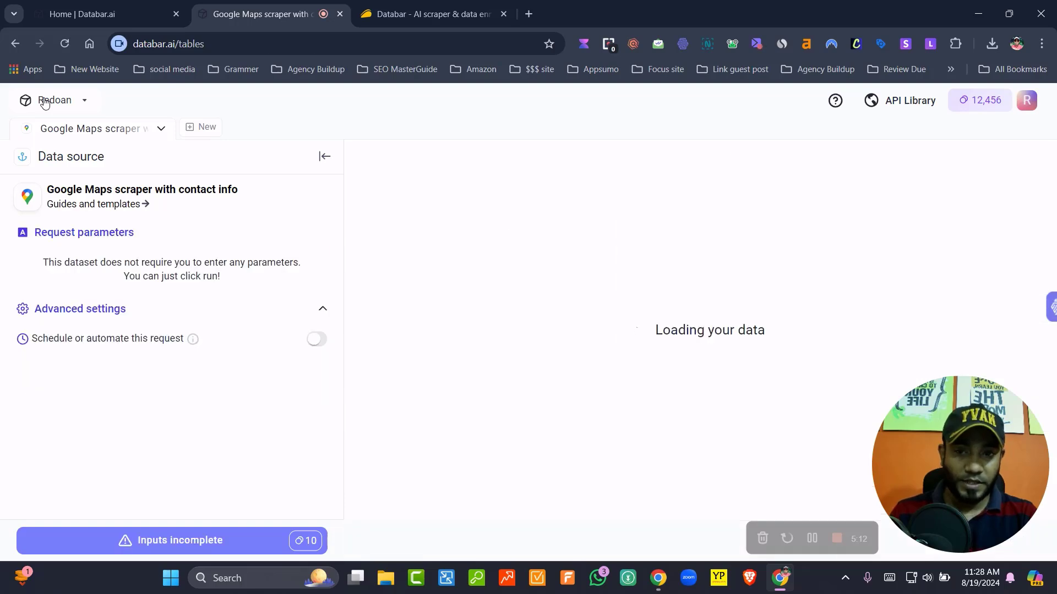
Step: Return to the workspace home and review the options for creating a table and the quick actions down to Enrich a dataset
{"action": "left_click", "coordinate": [45, 101]}
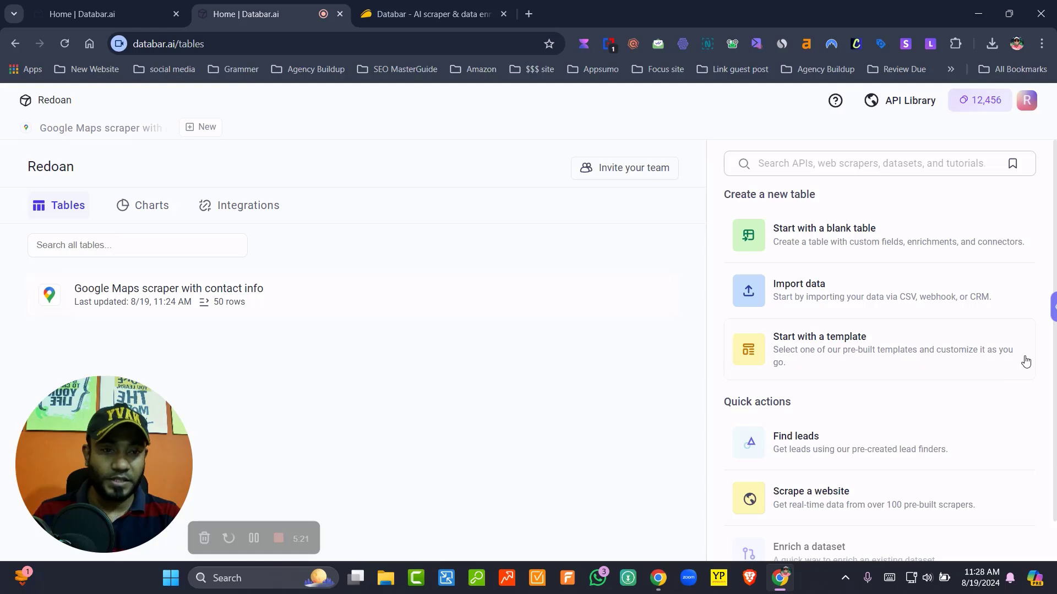
{"action": "scroll", "coordinate": [935, 363], "scroll_direction": "down", "scroll_amount": 1}
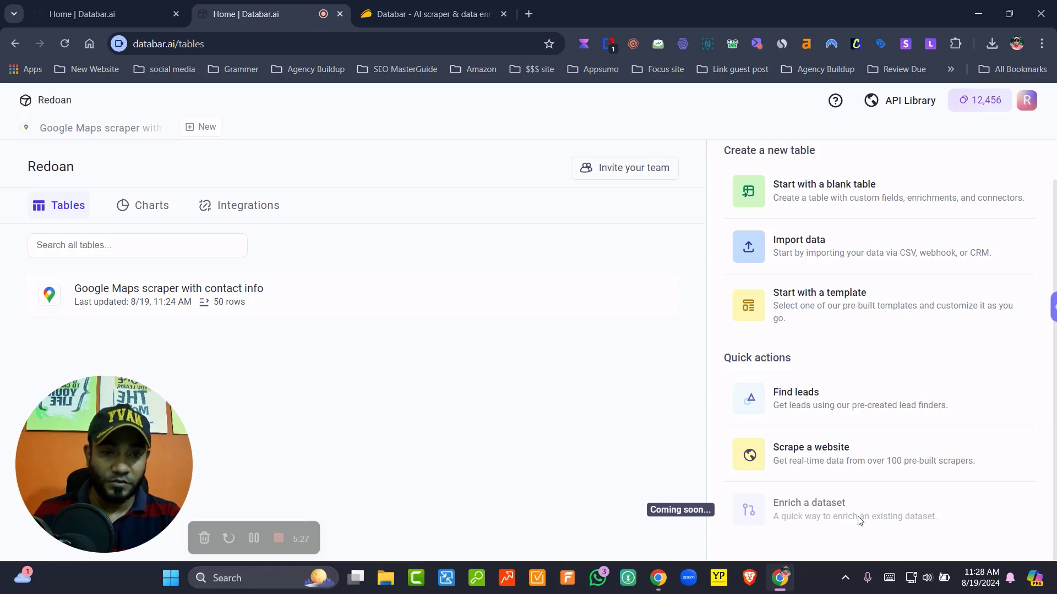
{"action": "scroll", "coordinate": [884, 512], "scroll_direction": "up", "scroll_amount": 1}
{"action": "scroll", "coordinate": [878, 473], "scroll_direction": "down", "scroll_amount": 1}
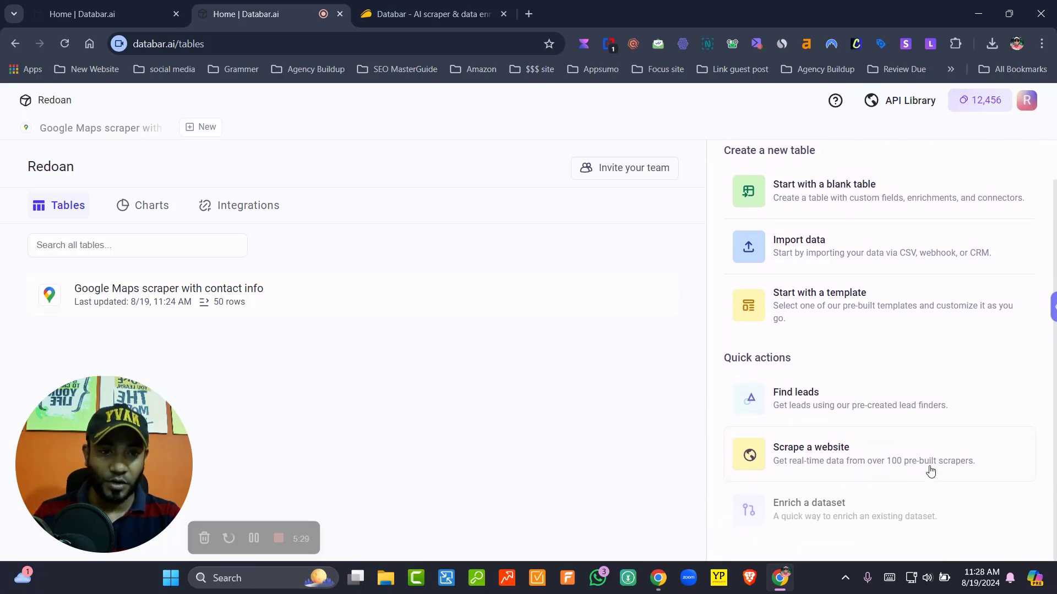
Step: Import the CSV file "Canada health, wellness and fitness (3)" from the keyword list folder in Downloads as a new table
{"action": "scroll", "coordinate": [935, 465], "scroll_direction": "up", "scroll_amount": 1}
{"action": "scroll", "coordinate": [936, 464], "scroll_direction": "up", "scroll_amount": 1}
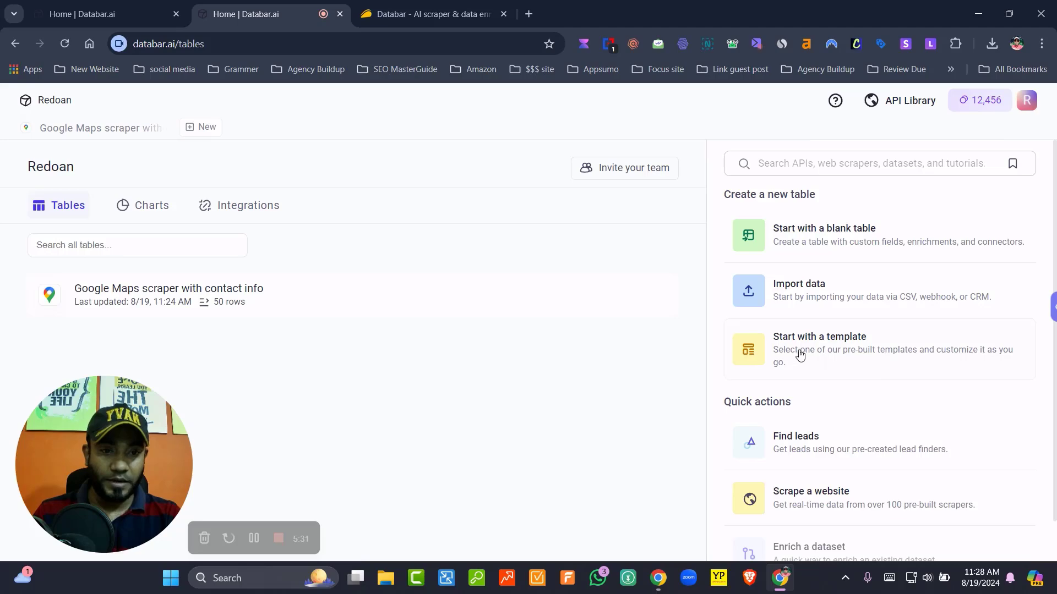
{"action": "left_click", "coordinate": [820, 289]}
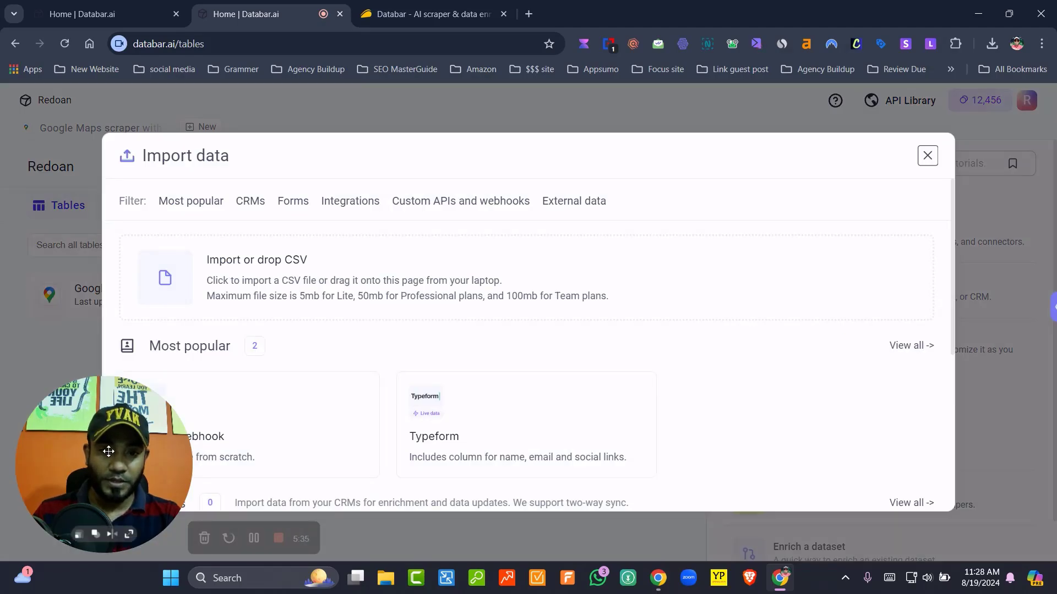
{"action": "left_click_drag", "start_coordinate": [109, 451], "coordinate": [962, 452]}
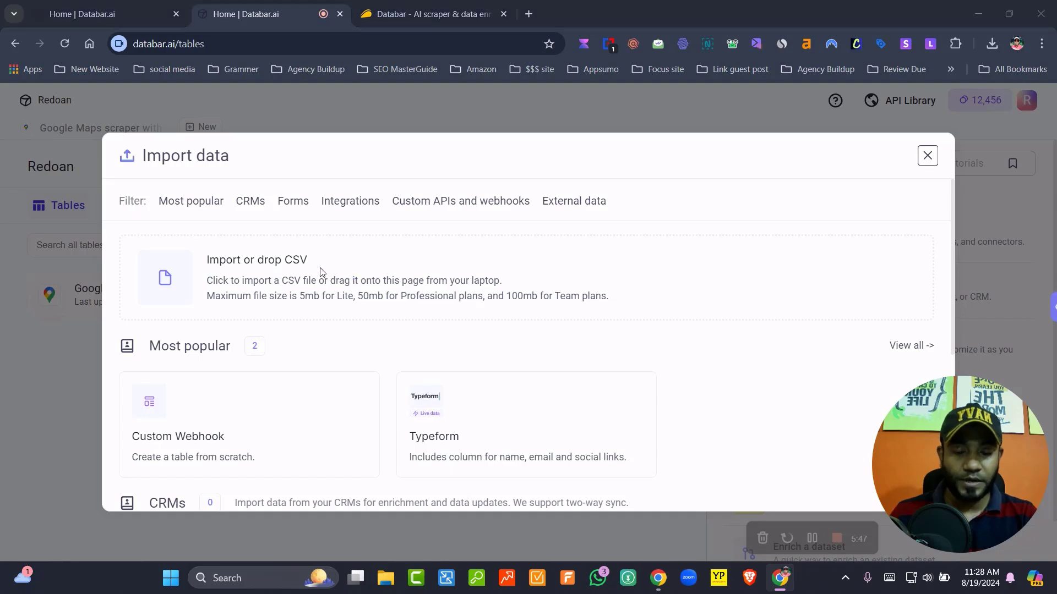
{"action": "left_click", "coordinate": [353, 259]}
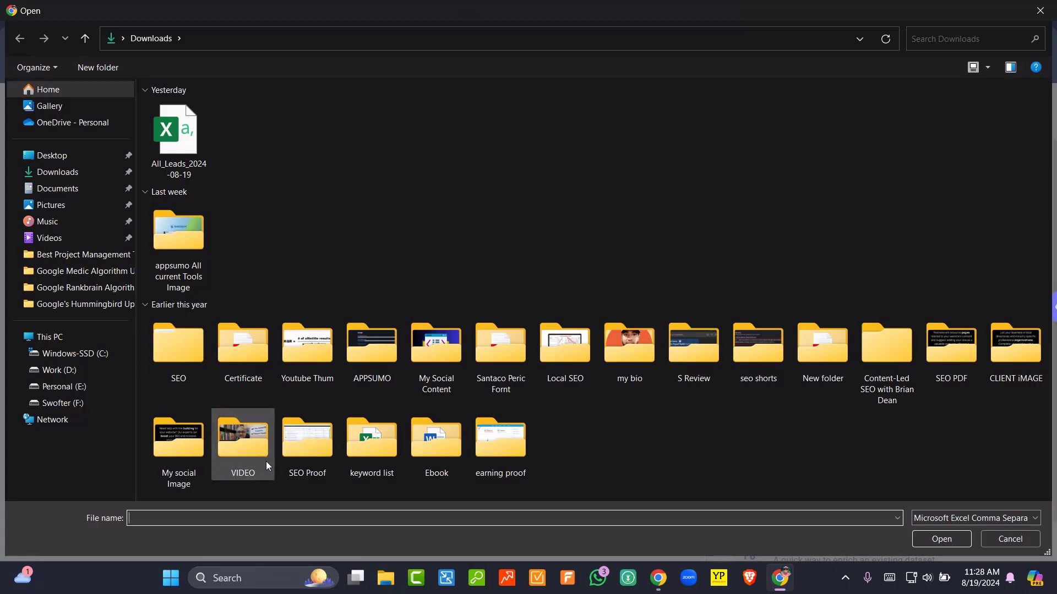
{"action": "double_click", "coordinate": [368, 450]}
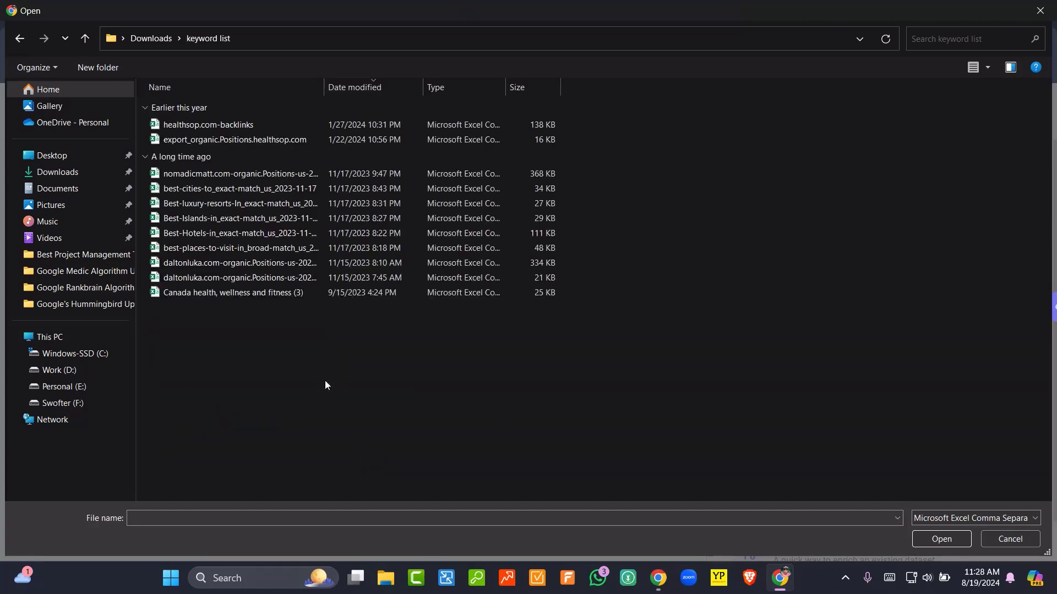
{"action": "double_click", "coordinate": [229, 295]}
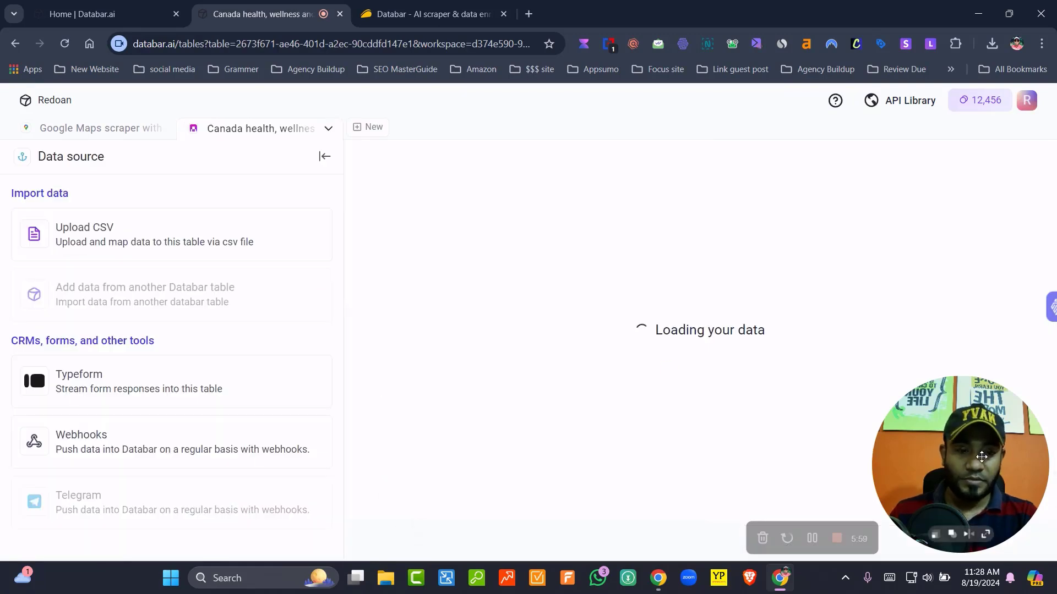
{"action": "left_click_drag", "start_coordinate": [941, 456], "coordinate": [97, 458]}
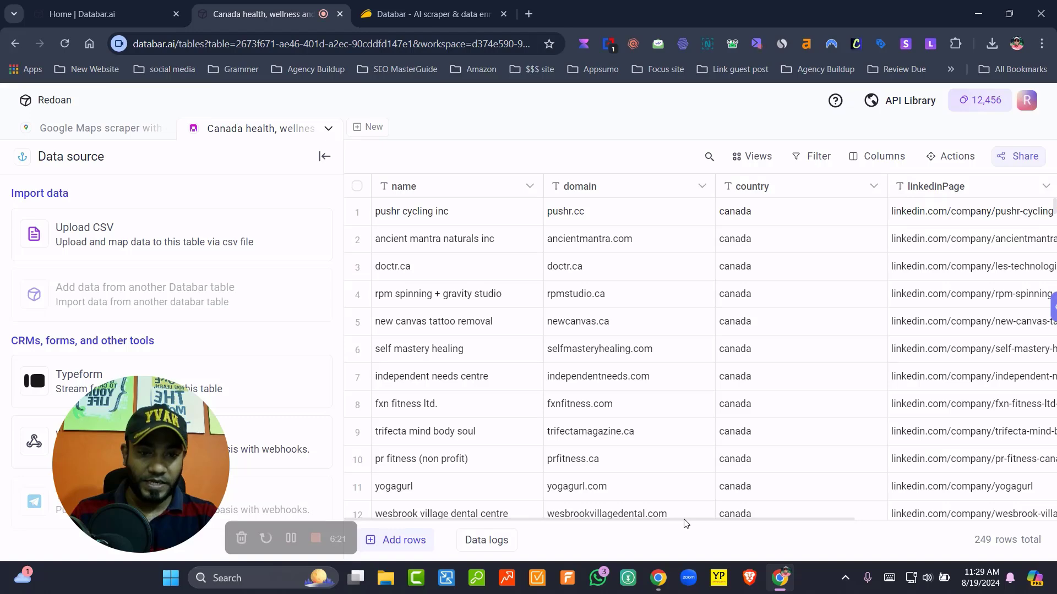
{"action": "left_click_drag", "start_coordinate": [684, 523], "coordinate": [478, 526]}
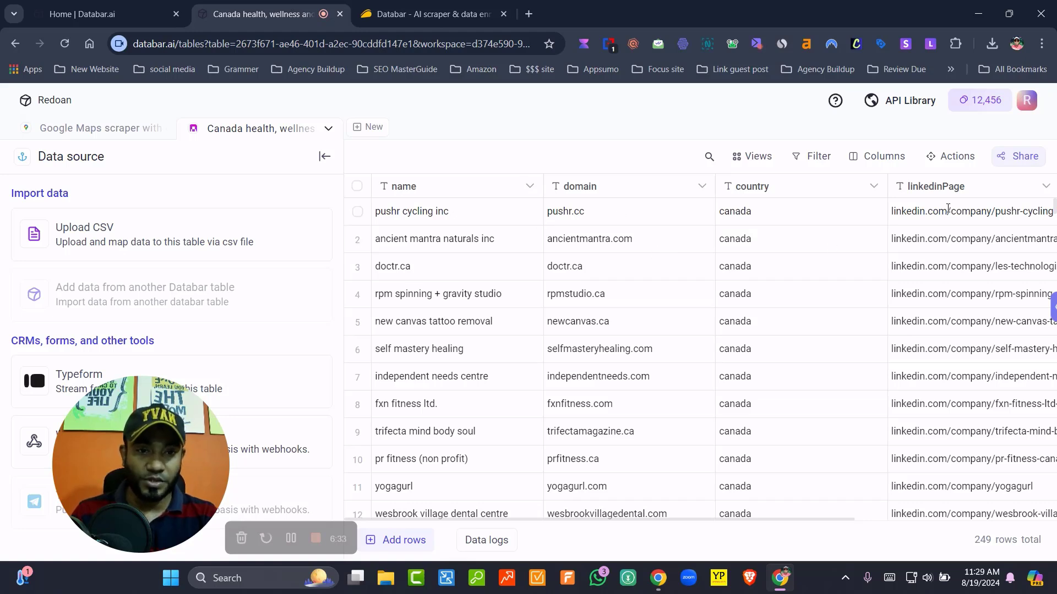
Step: Review the imported table's share and stream options, from downloads and charts through Google Sheets, HubSpot and Smartlead to embedding, Python SDK and API access
{"action": "left_click", "coordinate": [1006, 160]}
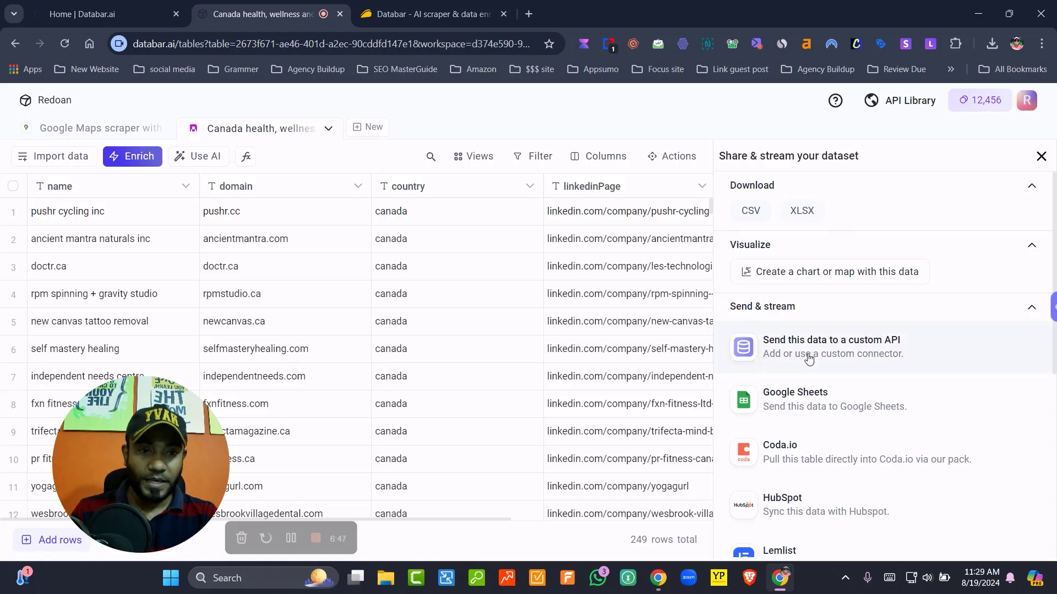
{"action": "scroll", "coordinate": [808, 358], "scroll_direction": "down", "scroll_amount": 1}
{"action": "scroll", "coordinate": [903, 282], "scroll_direction": "down", "scroll_amount": 1}
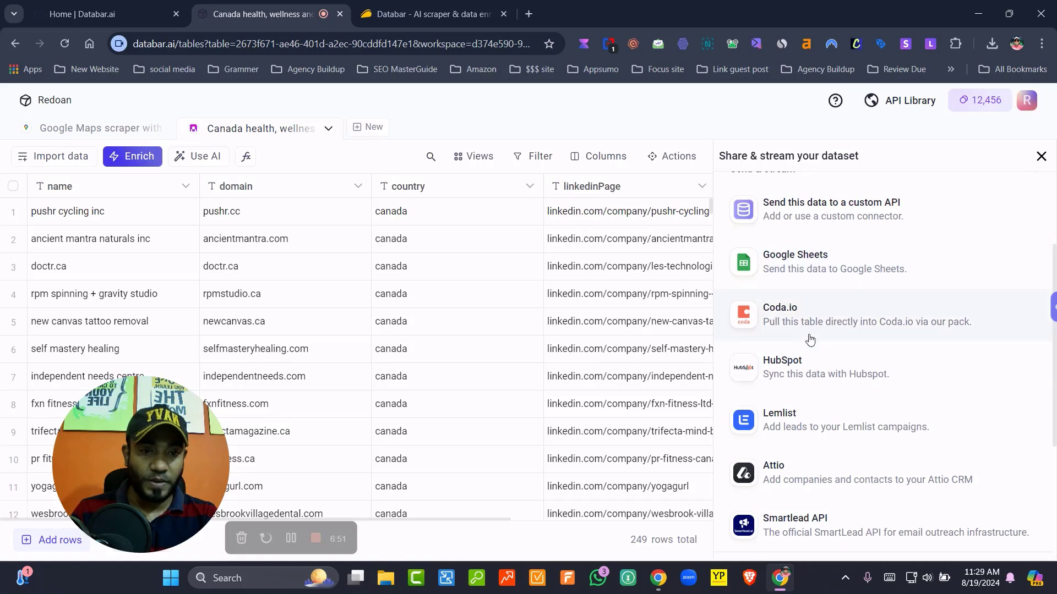
{"action": "scroll", "coordinate": [809, 337], "scroll_direction": "down", "scroll_amount": 3}
{"action": "scroll", "coordinate": [814, 414], "scroll_direction": "down", "scroll_amount": 1}
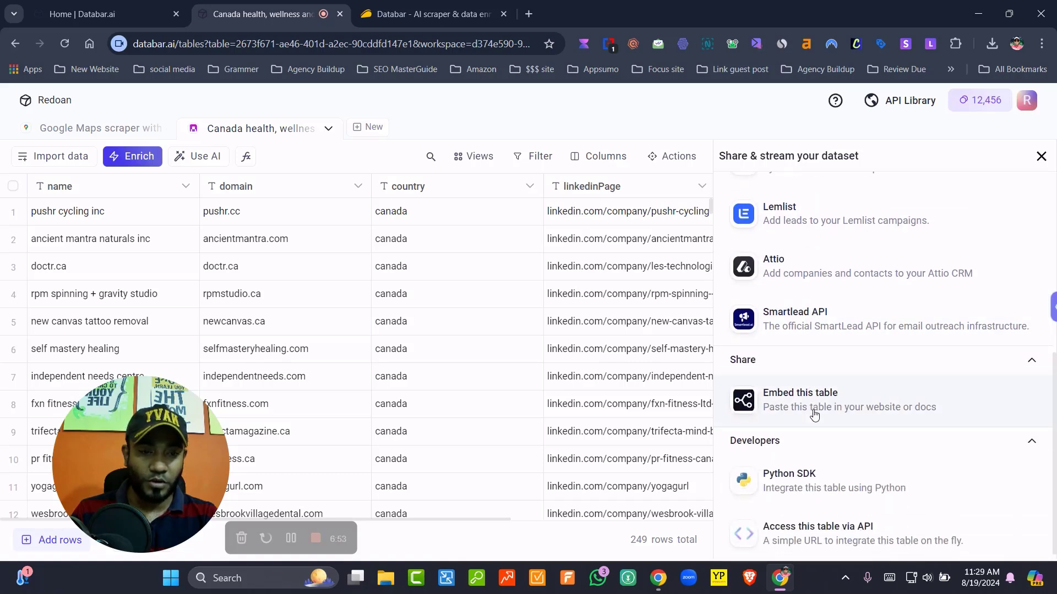
{"action": "scroll", "coordinate": [815, 415], "scroll_direction": "up", "scroll_amount": 3}
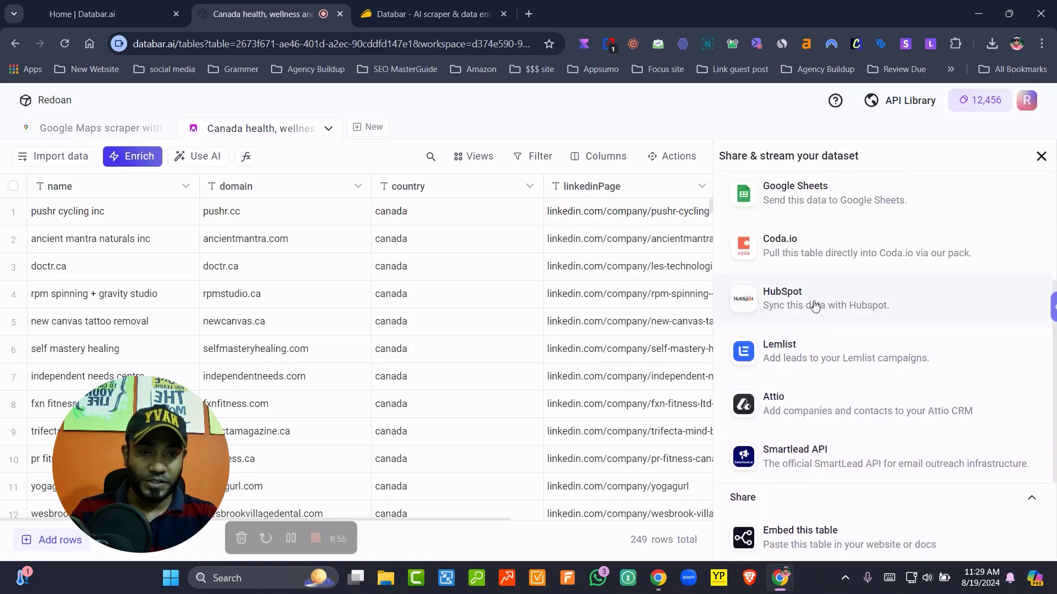
{"action": "scroll", "coordinate": [930, 392], "scroll_direction": "down", "scroll_amount": 3}
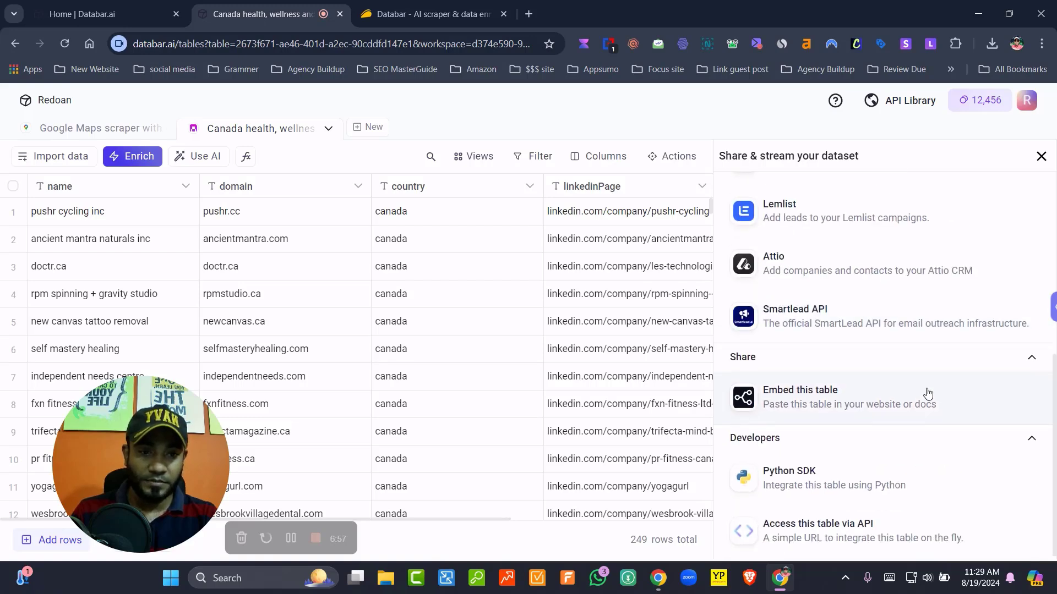
{"action": "scroll", "coordinate": [927, 395], "scroll_direction": "up", "scroll_amount": 3}
{"action": "scroll", "coordinate": [853, 324], "scroll_direction": "down", "scroll_amount": 3}
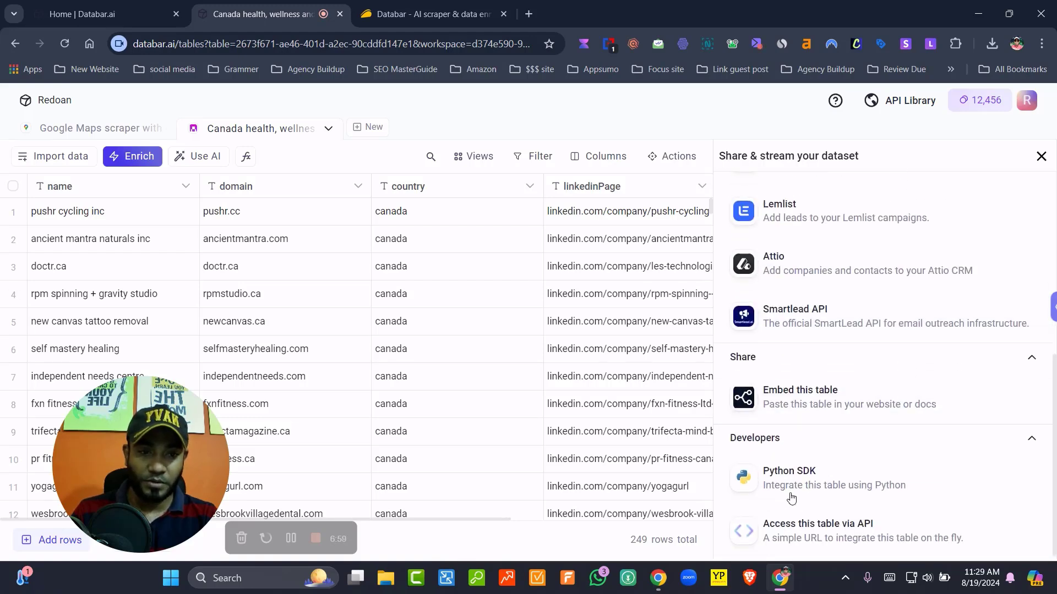
{"action": "scroll", "coordinate": [804, 397], "scroll_direction": "up", "scroll_amount": 10}
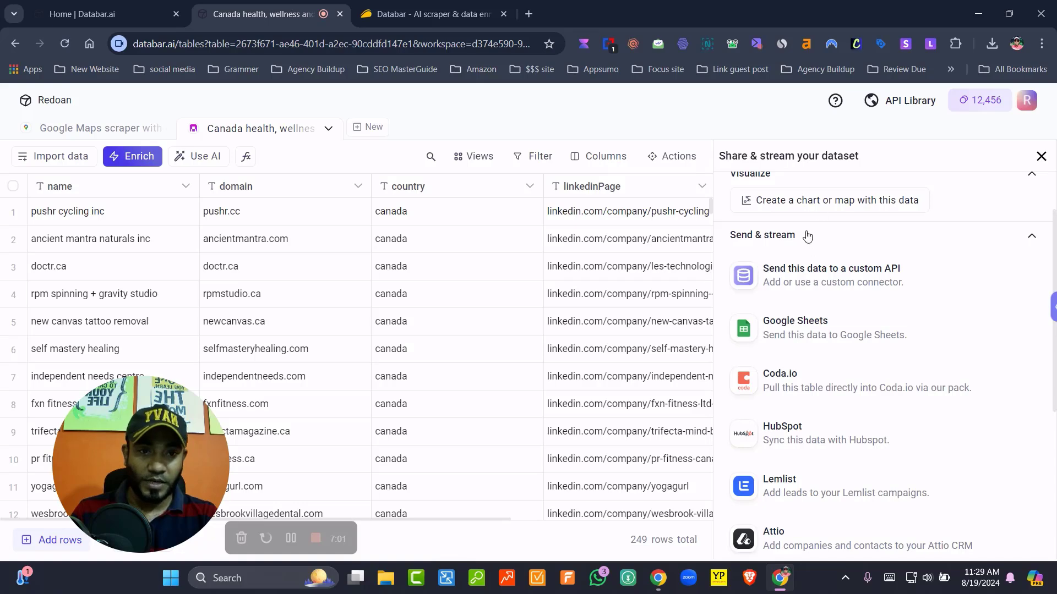
{"action": "scroll", "coordinate": [815, 396], "scroll_direction": "down", "scroll_amount": 5}
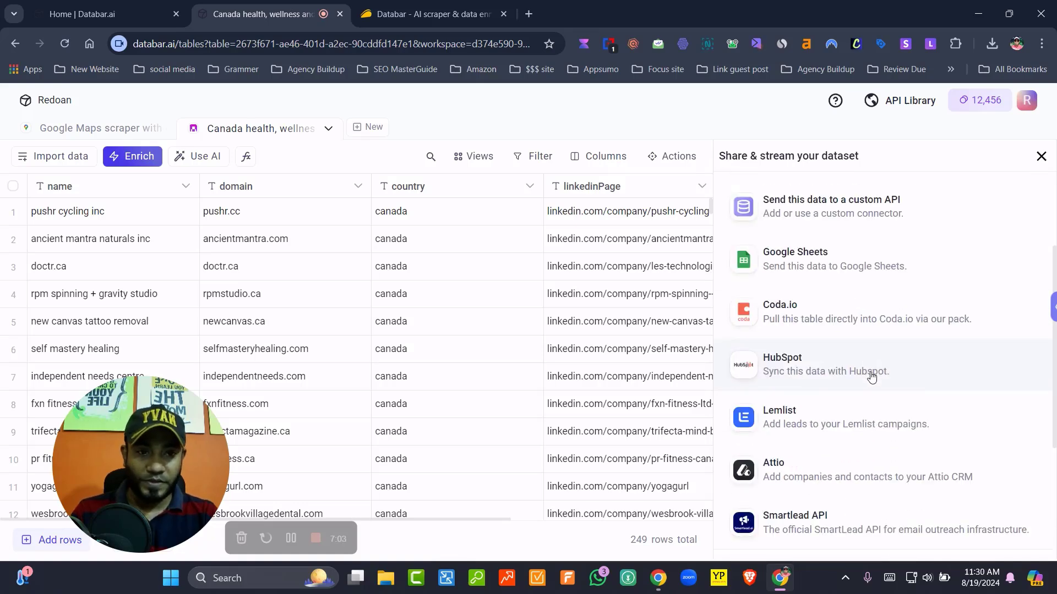
{"action": "scroll", "coordinate": [881, 377], "scroll_direction": "down", "scroll_amount": 1}
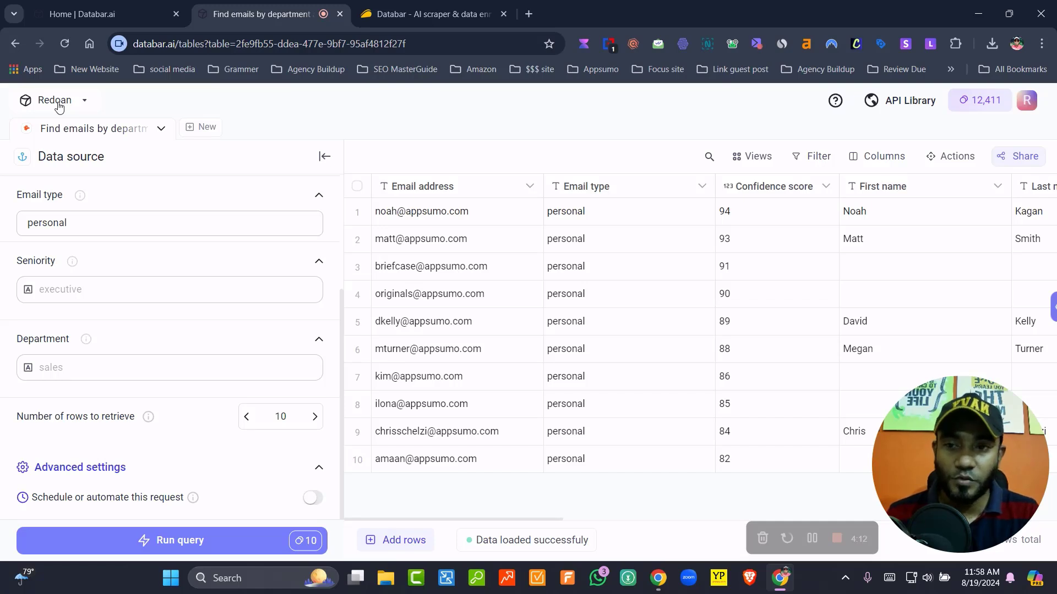
Step: Leave the email finder table for the workspace home, checking the list of workspaces and dismissing it
{"action": "left_click", "coordinate": [57, 105]}
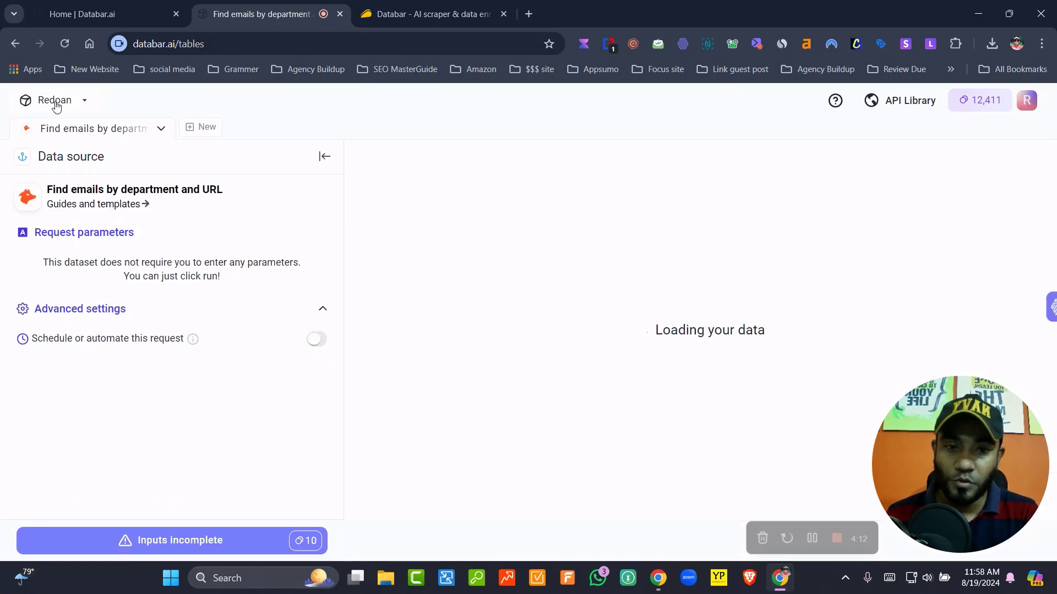
{"action": "left_click", "coordinate": [83, 102]}
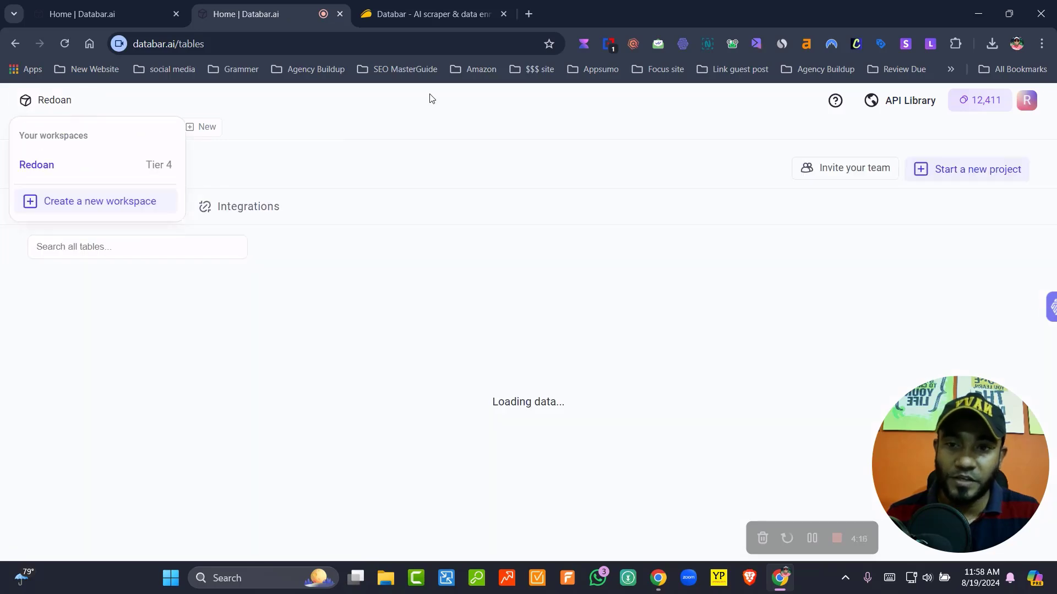
{"action": "left_click", "coordinate": [434, 127]}
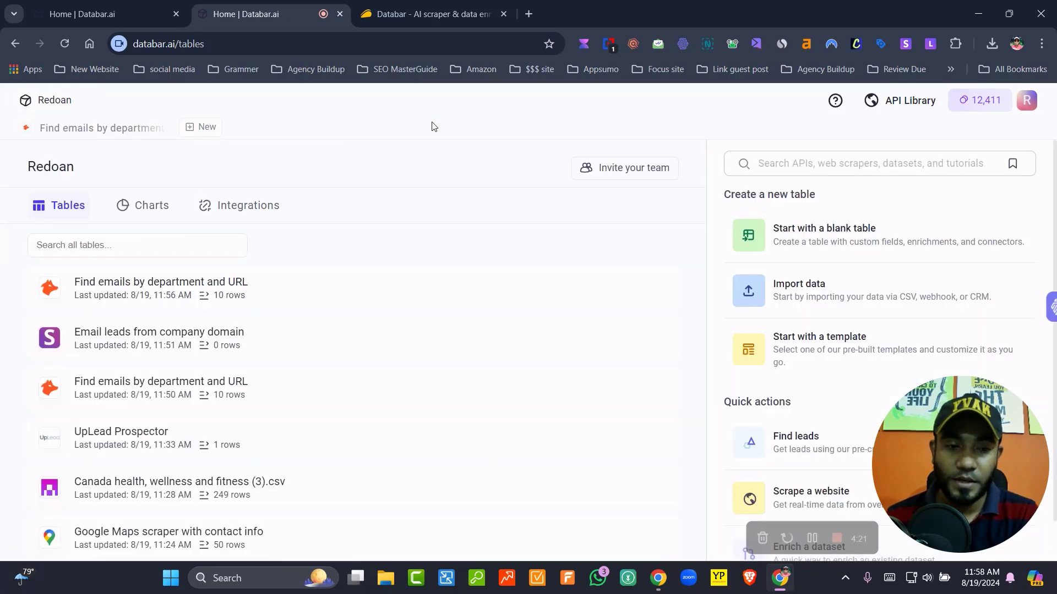